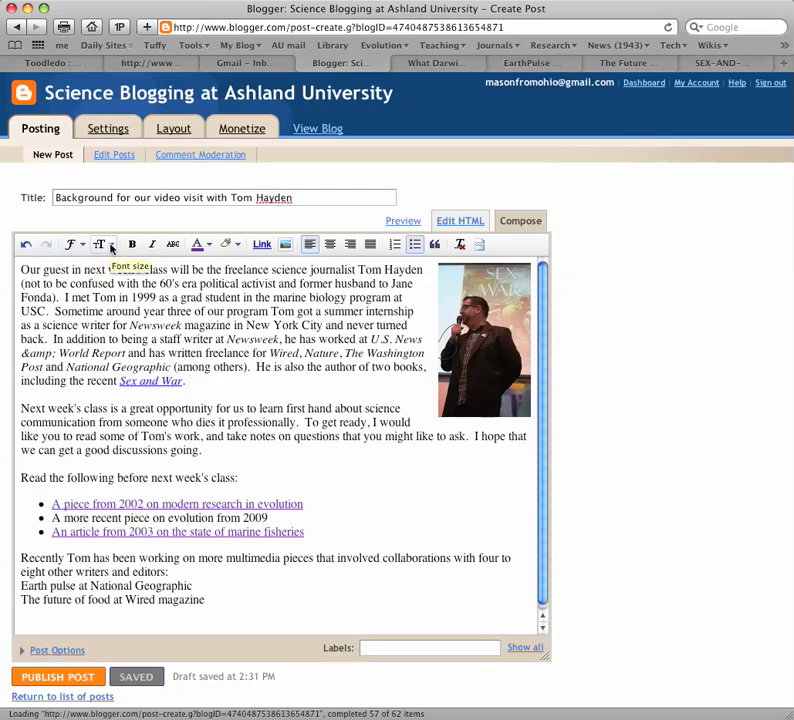
# Italicize 'National Geographic' and 'Wired' in the Earth pulse and future-of-food project lines.
pyautogui.click(111, 246)
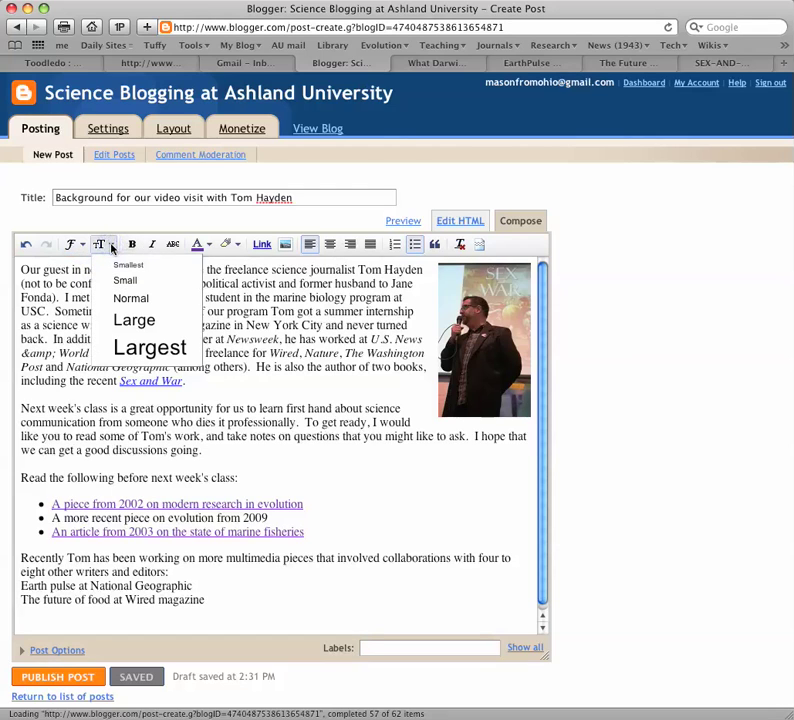
pyautogui.click(111, 246)
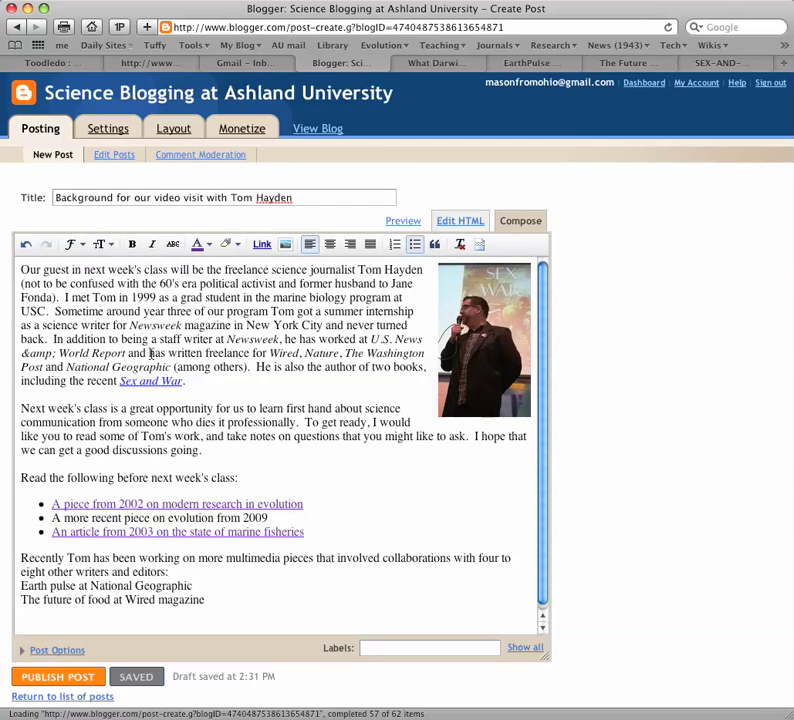
pyautogui.moveTo(91, 586); pyautogui.dragTo(192, 591)
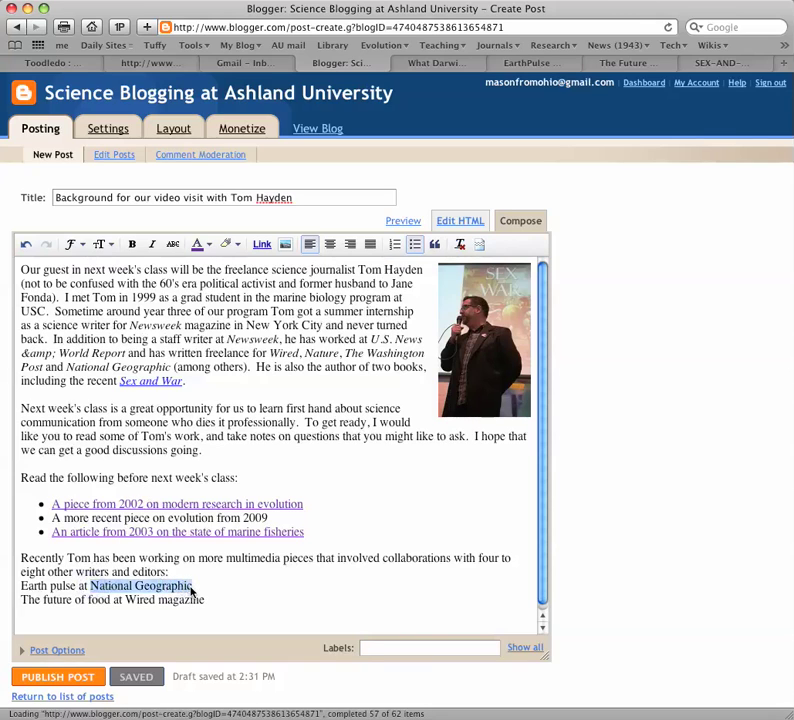
pyautogui.click(149, 245)
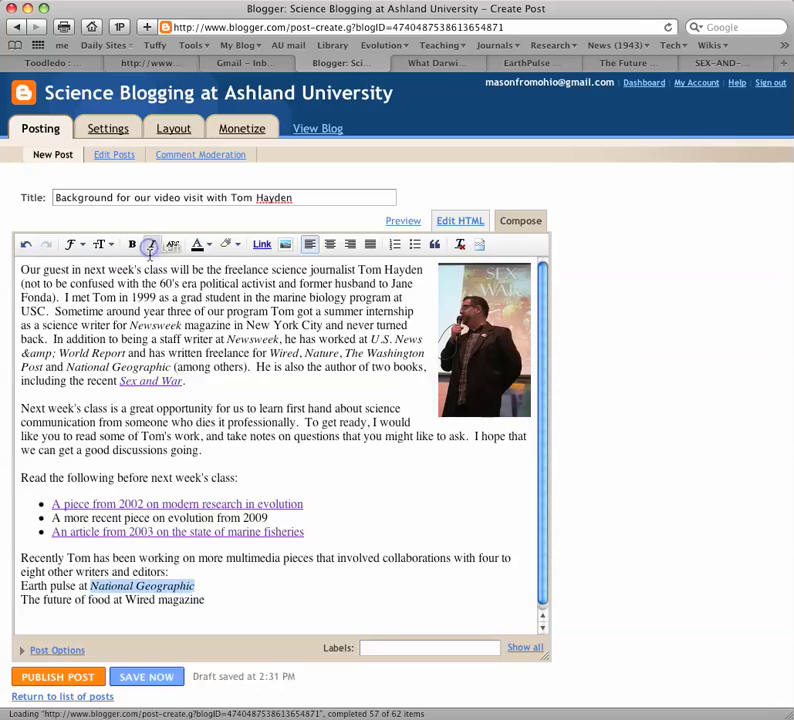
pyautogui.doubleClick(140, 600)
pyautogui.click(152, 245)
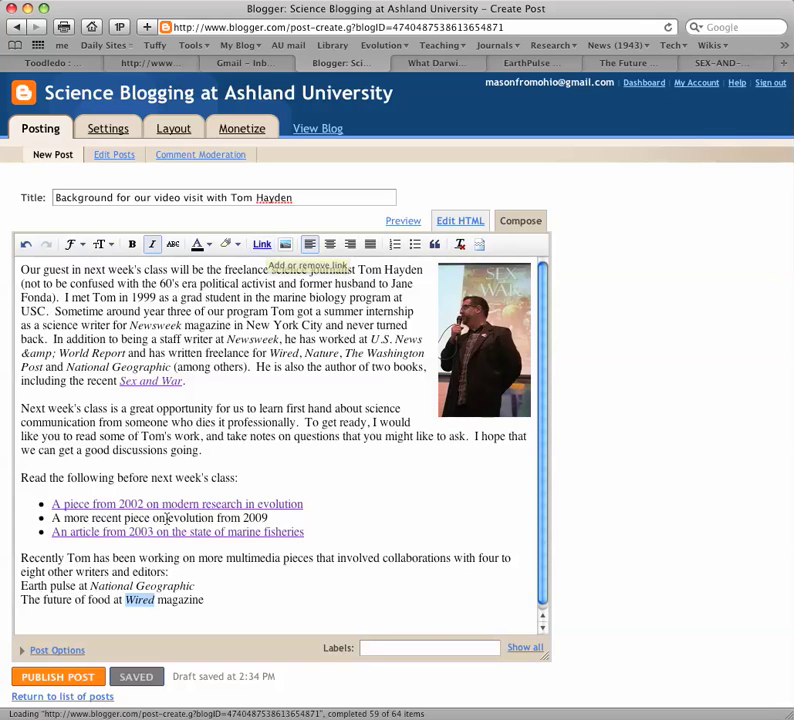
pyautogui.moveTo(51, 518); pyautogui.dragTo(263, 518)
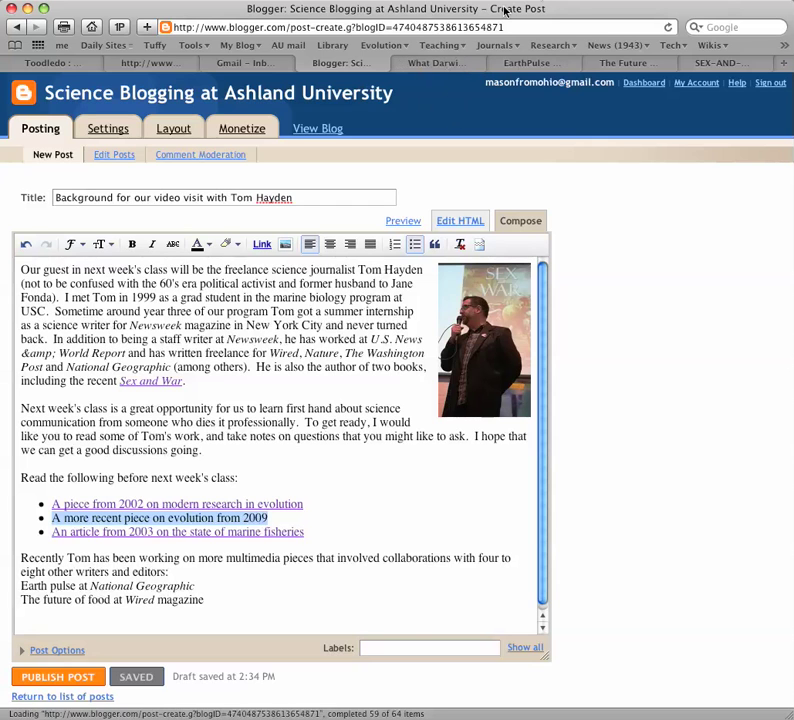
# Link 'A more recent piece on evolution from 2009' to the Smithsonian 'What Darwin Didn't Know' article, testing the URL first.
pyautogui.click(435, 63)
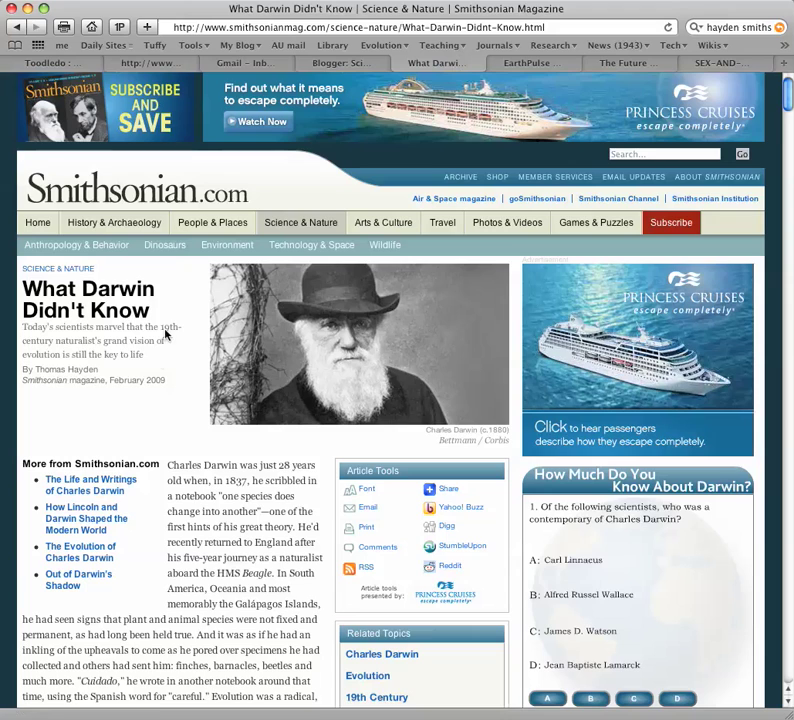
pyautogui.click(162, 29)
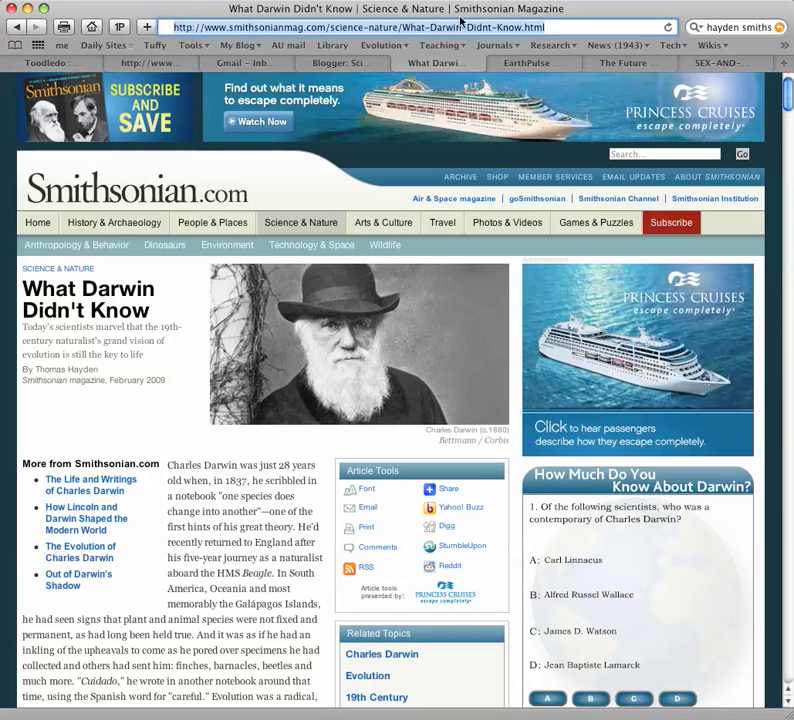
pyautogui.click(345, 69)
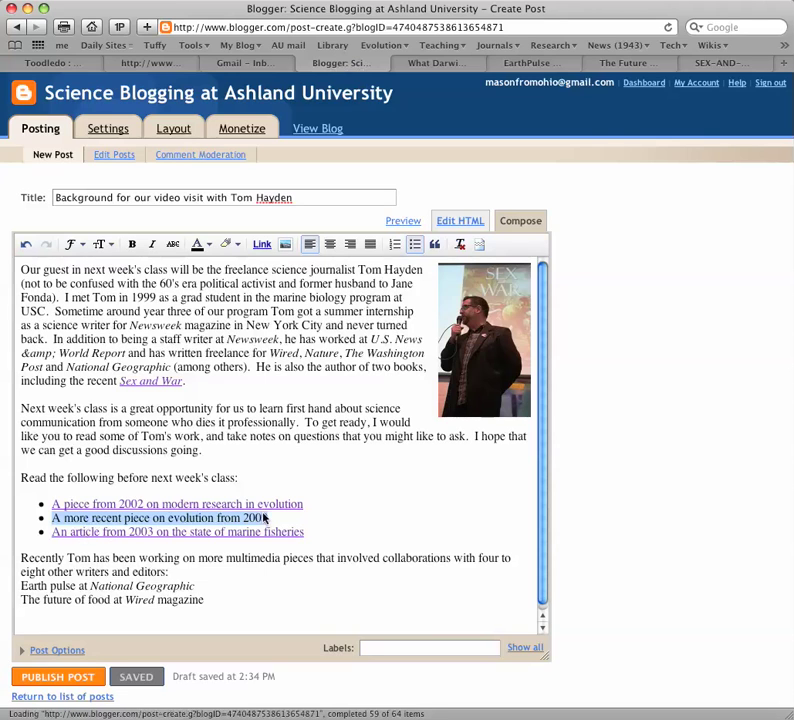
pyautogui.click(262, 245)
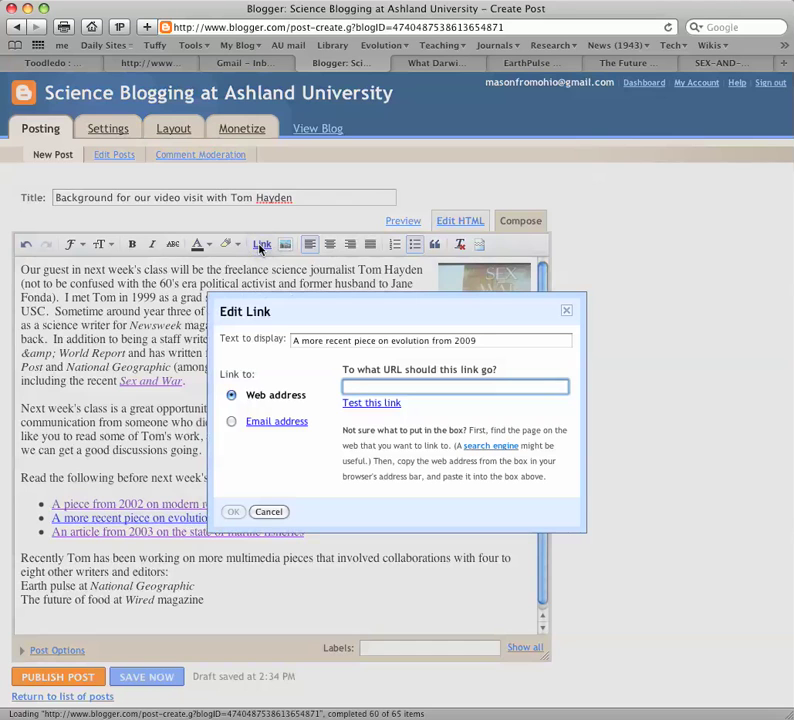
pyautogui.press('super+v')
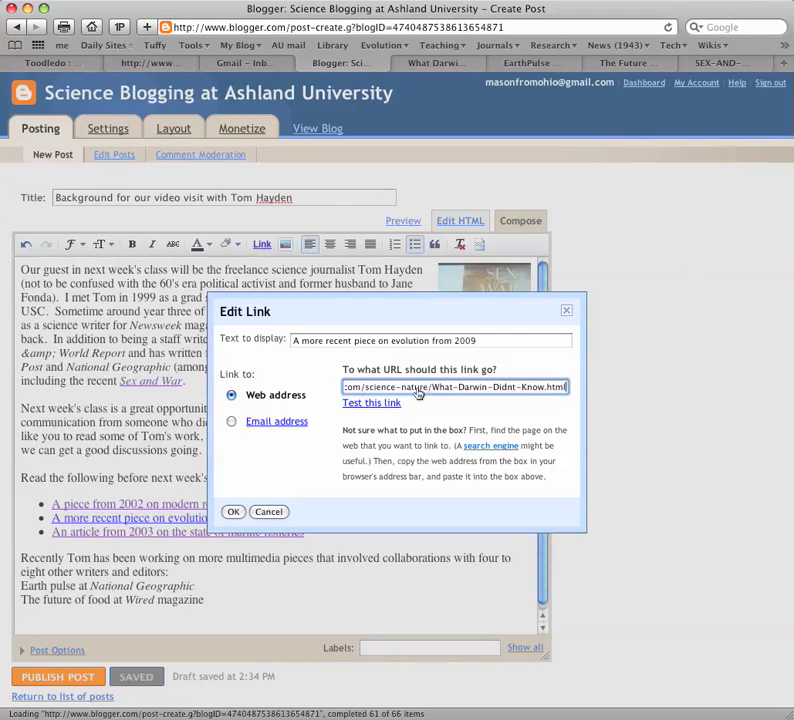
pyautogui.click(379, 403)
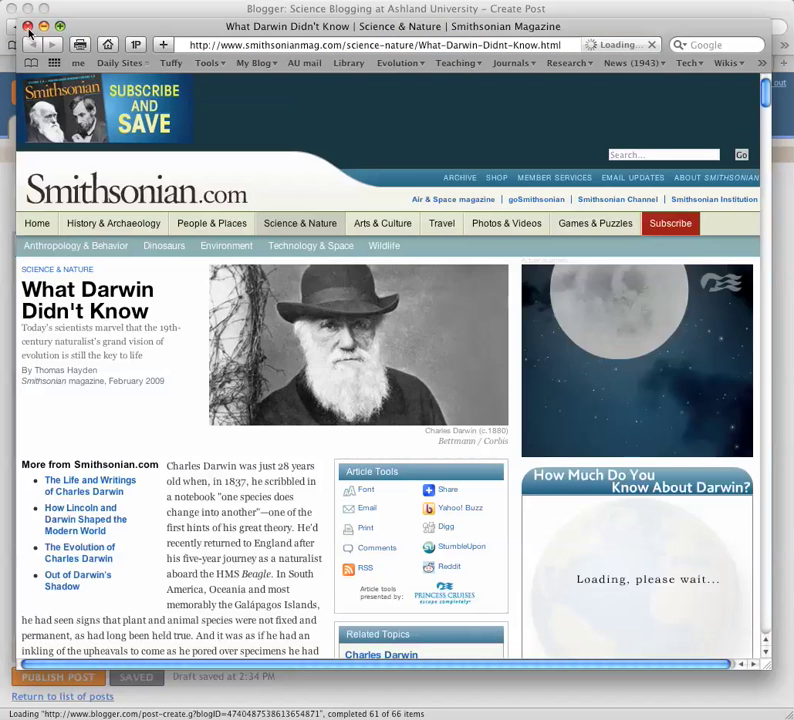
pyautogui.click(27, 26)
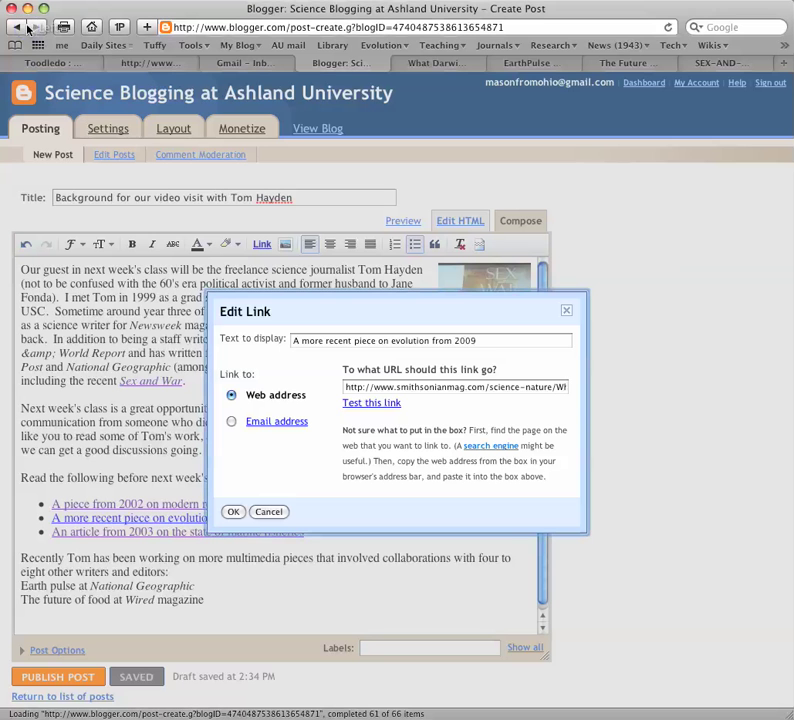
pyautogui.click(232, 512)
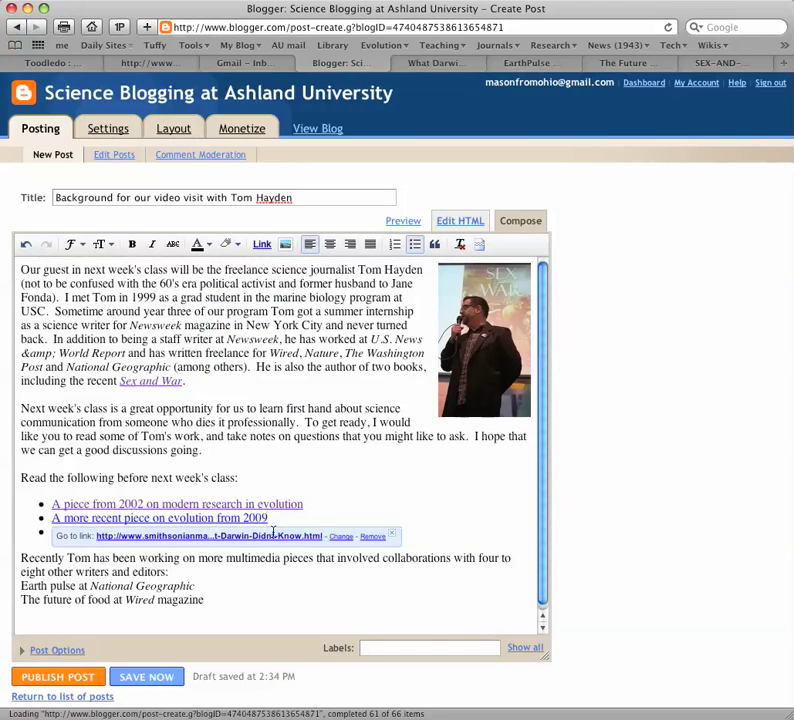
pyautogui.click(371, 480)
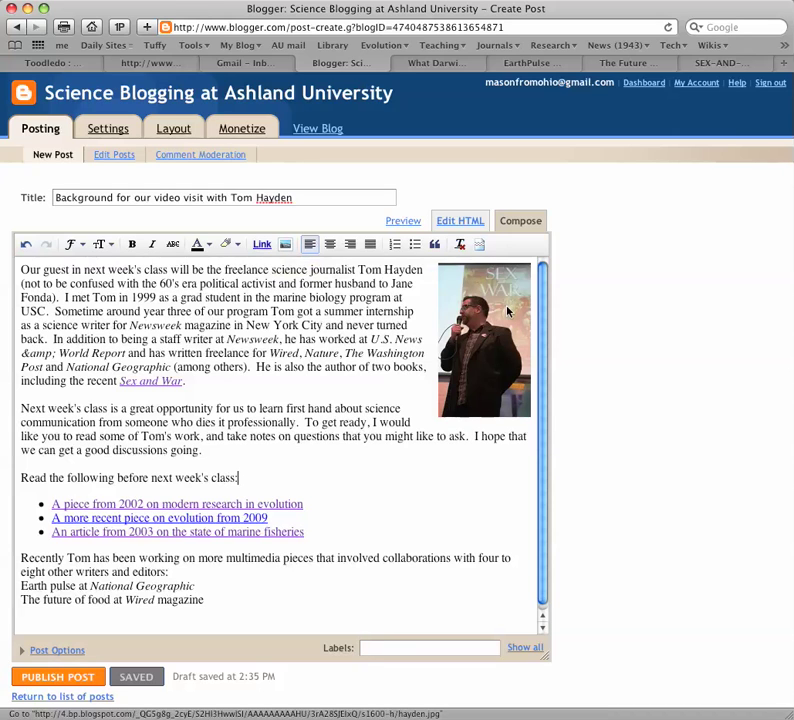
pyautogui.click(286, 245)
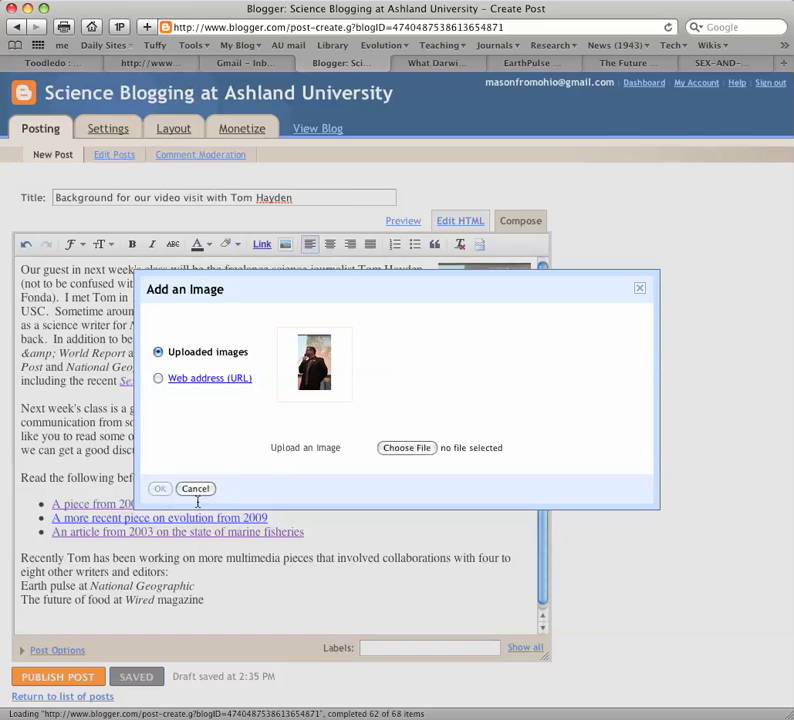
pyautogui.click(196, 489)
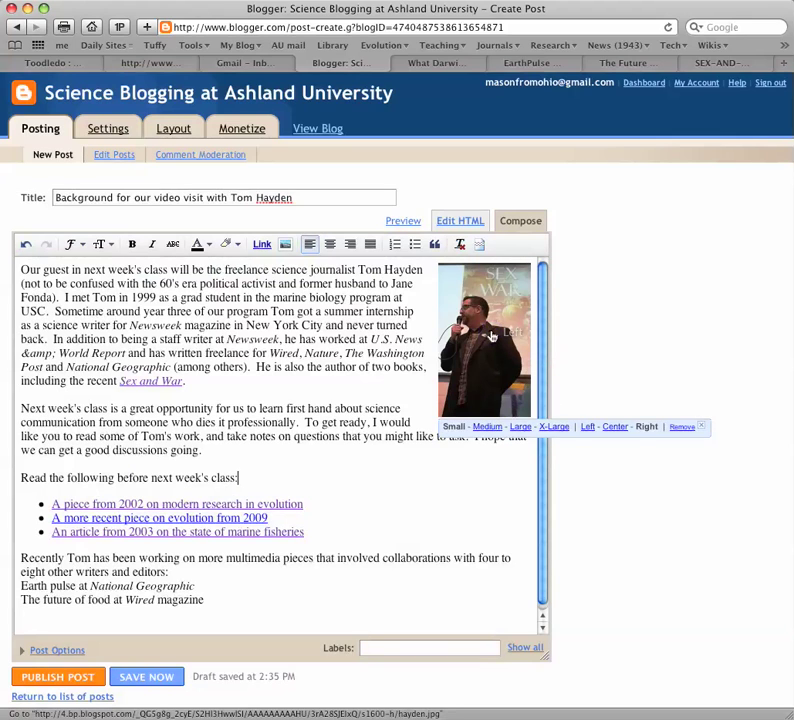
pyautogui.click(478, 426)
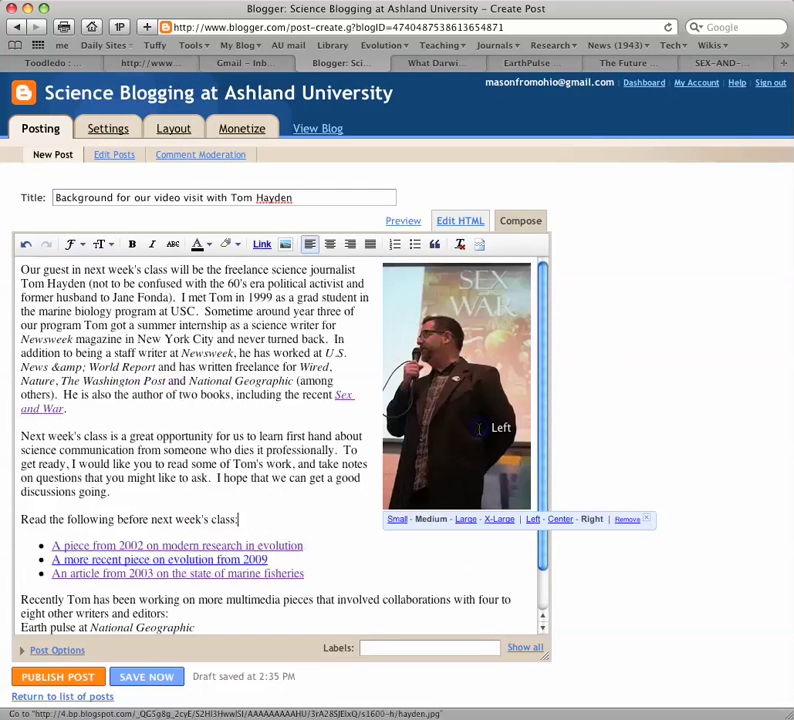
pyautogui.click(465, 519)
pyautogui.click(360, 580)
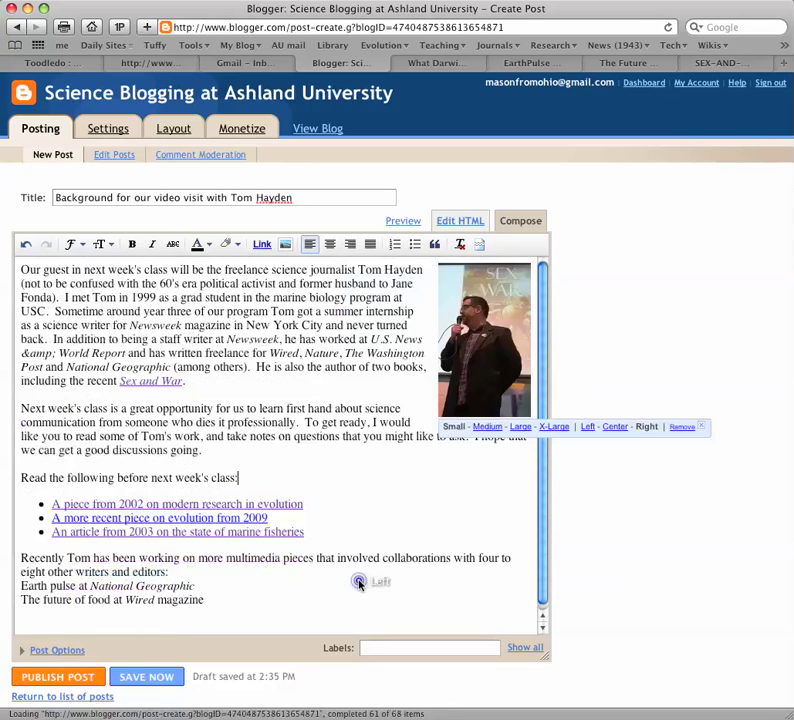
pyautogui.click(588, 428)
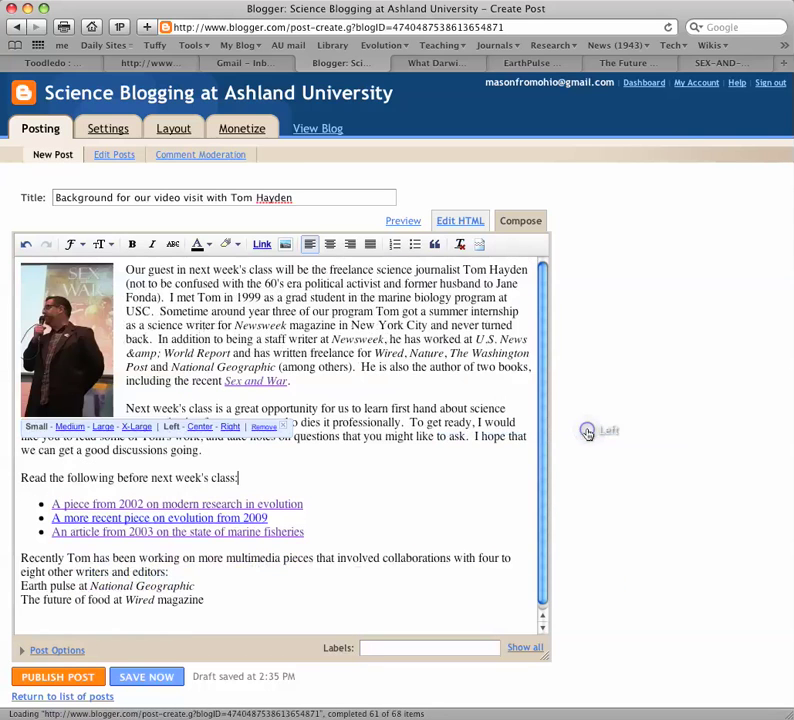
pyautogui.click(200, 426)
pyautogui.click(437, 426)
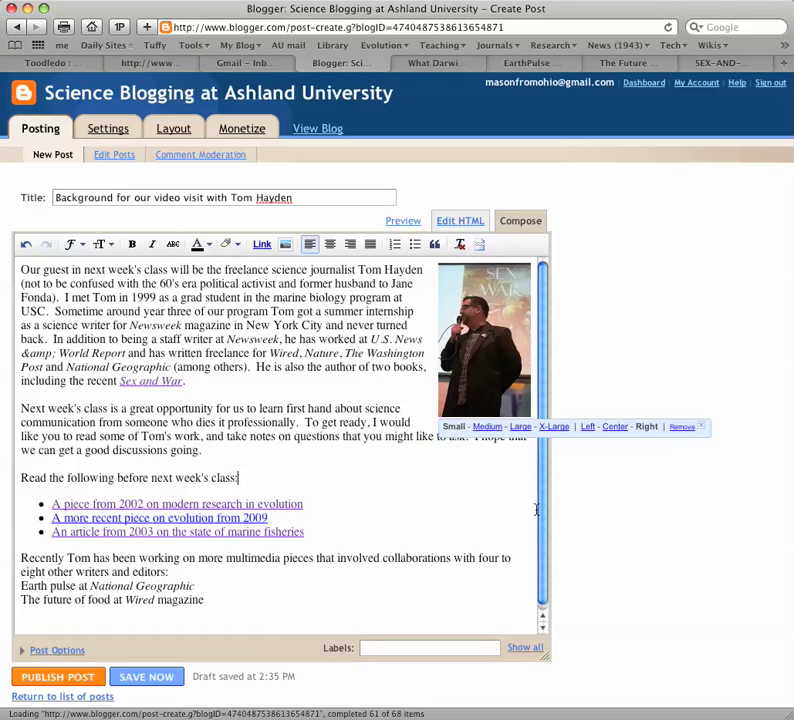
pyautogui.click(440, 518)
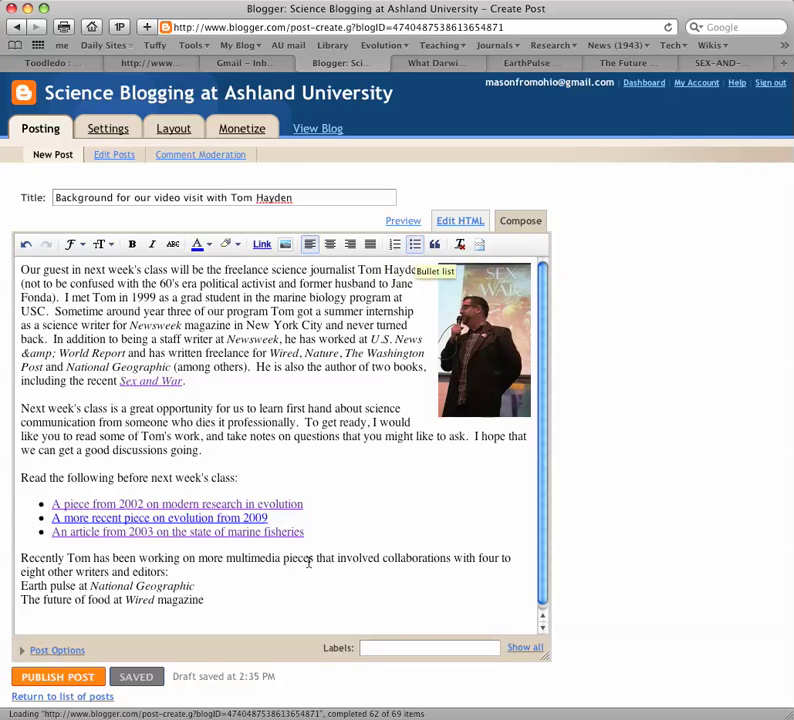
# Bullet the 'Earth pulse at National Geographic' and 'The future of food at Wired magazine' lines.
pyautogui.scroll(-1, 195, 388)
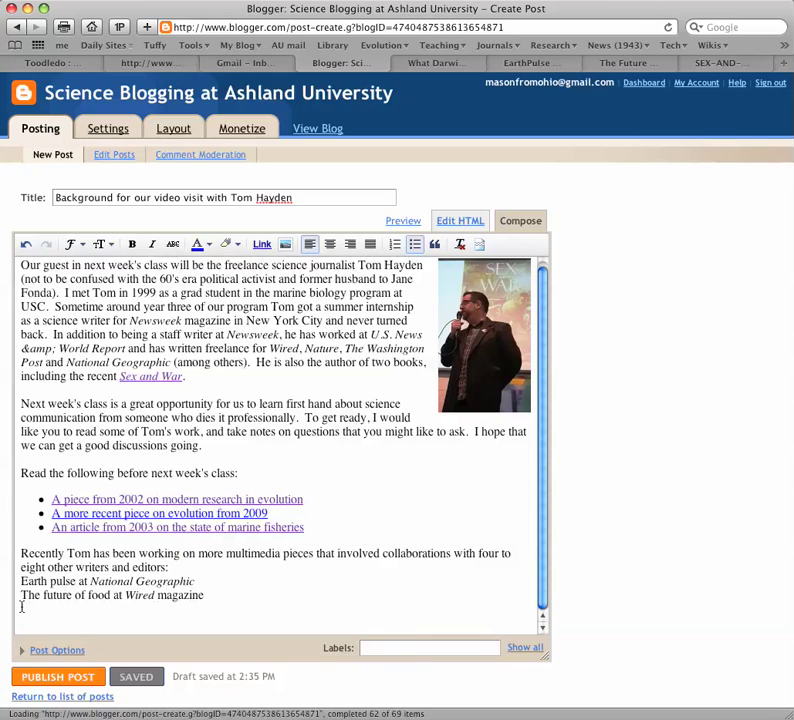
pyautogui.moveTo(22, 581); pyautogui.dragTo(226, 608)
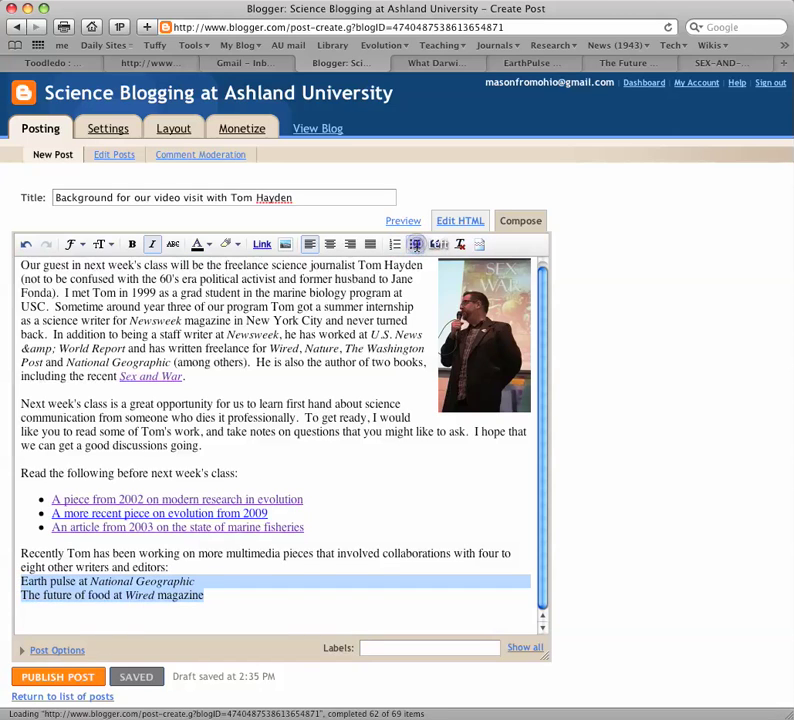
pyautogui.click(415, 244)
pyautogui.scroll(-1, 302, 468)
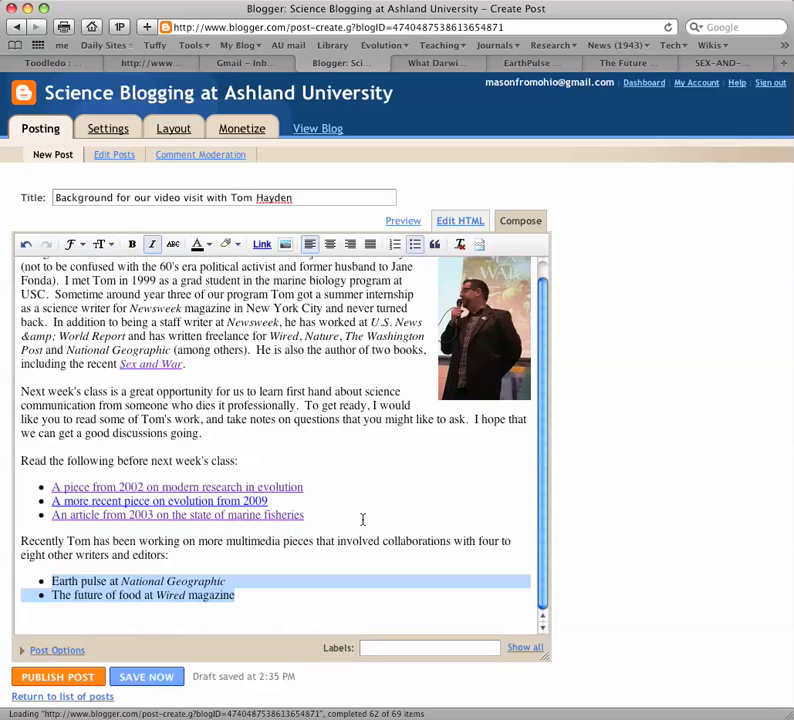
pyautogui.click(362, 516)
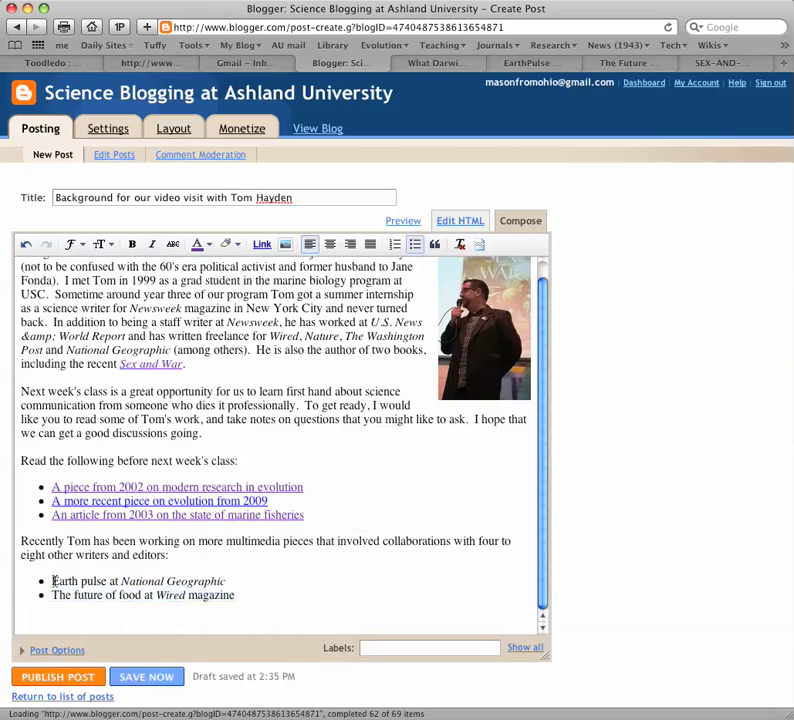
pyautogui.moveTo(53, 581); pyautogui.dragTo(225, 582)
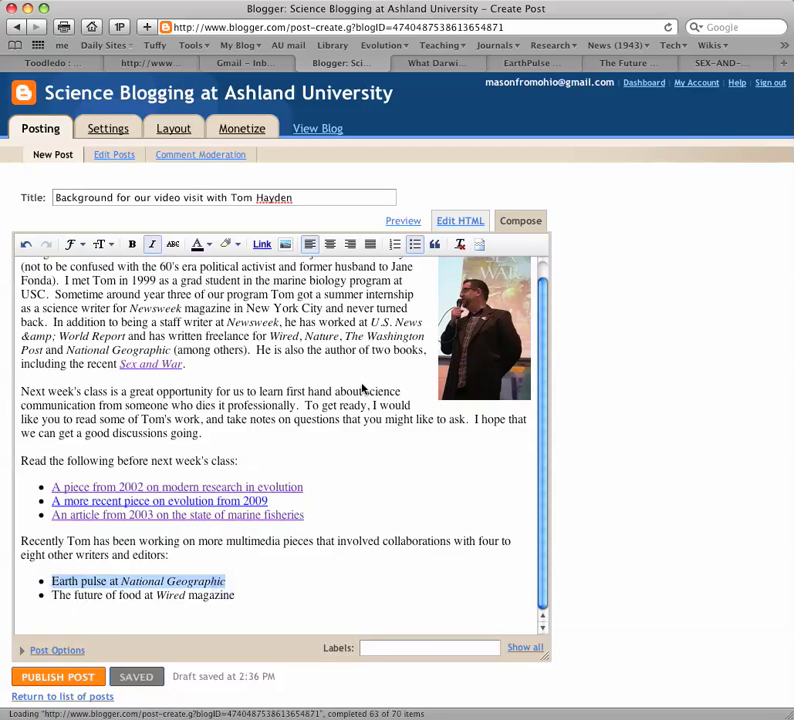
# Link the Earth pulse bullet to the EarthPulse page URL at ngm.nationalgeographic.com.
pyautogui.click(554, 64)
pyautogui.click(168, 30)
pyautogui.hotkey('ctrl', 'c')
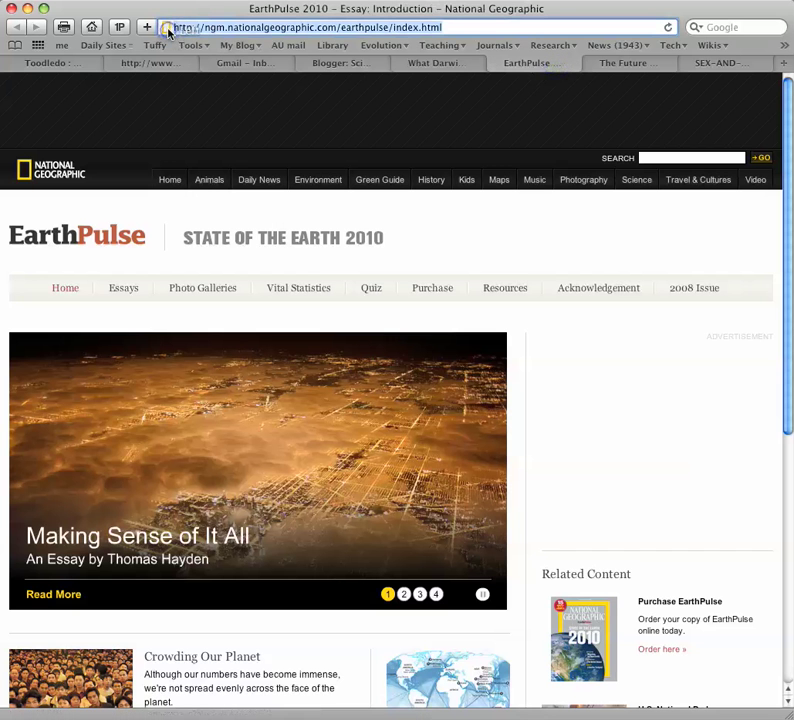
pyautogui.click(351, 63)
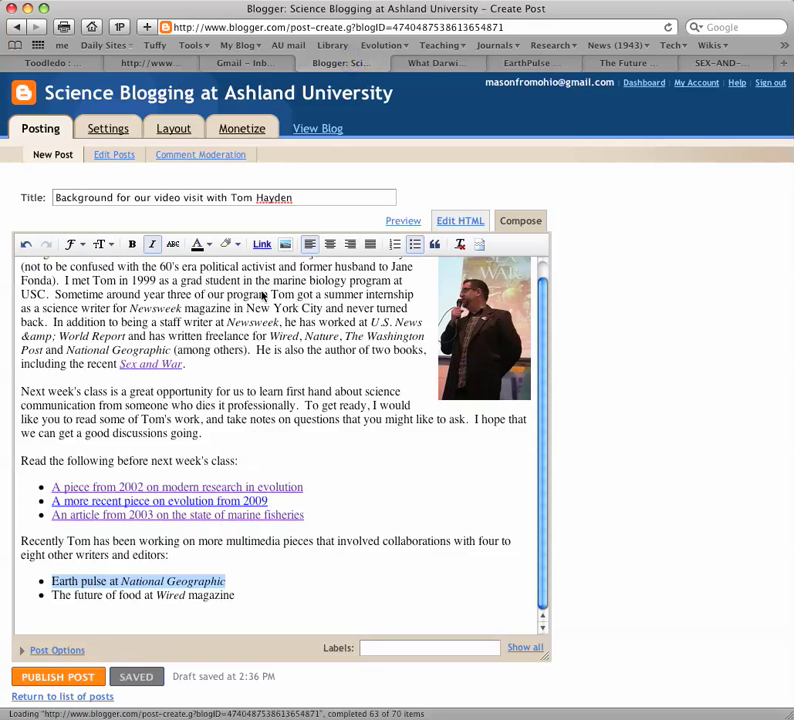
pyautogui.click(262, 244)
pyautogui.hotkey('ctrl', 'v')
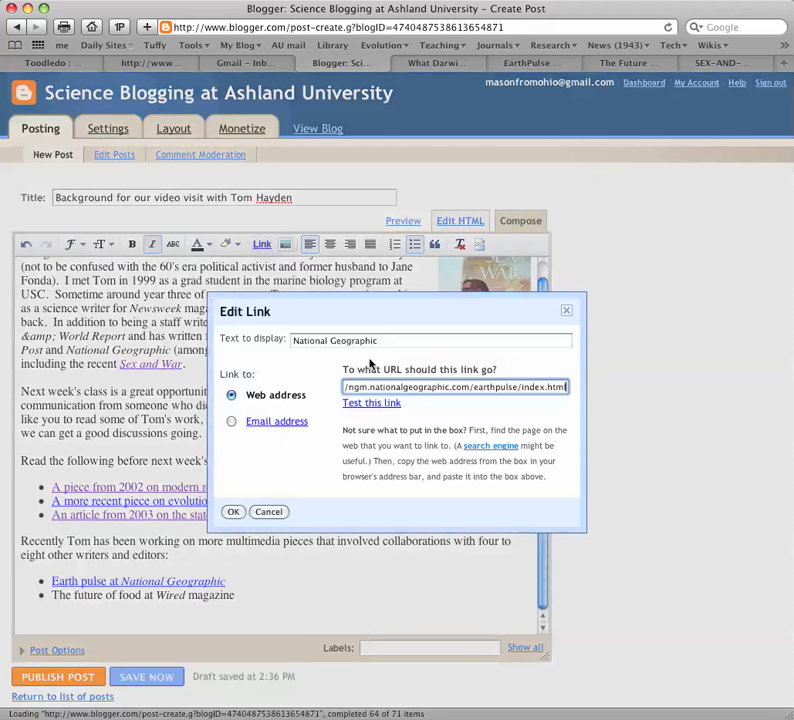
pyautogui.click(233, 511)
# Link 'The future of food at Wired magazine' to the Wired Future of Food article URL.
pyautogui.click(311, 570)
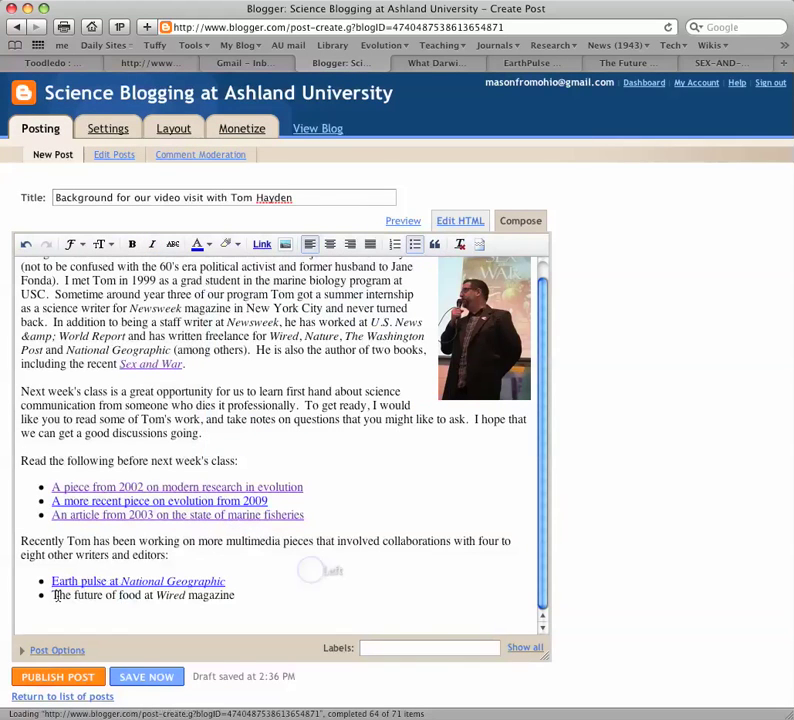
pyautogui.moveTo(52, 595); pyautogui.dragTo(230, 594)
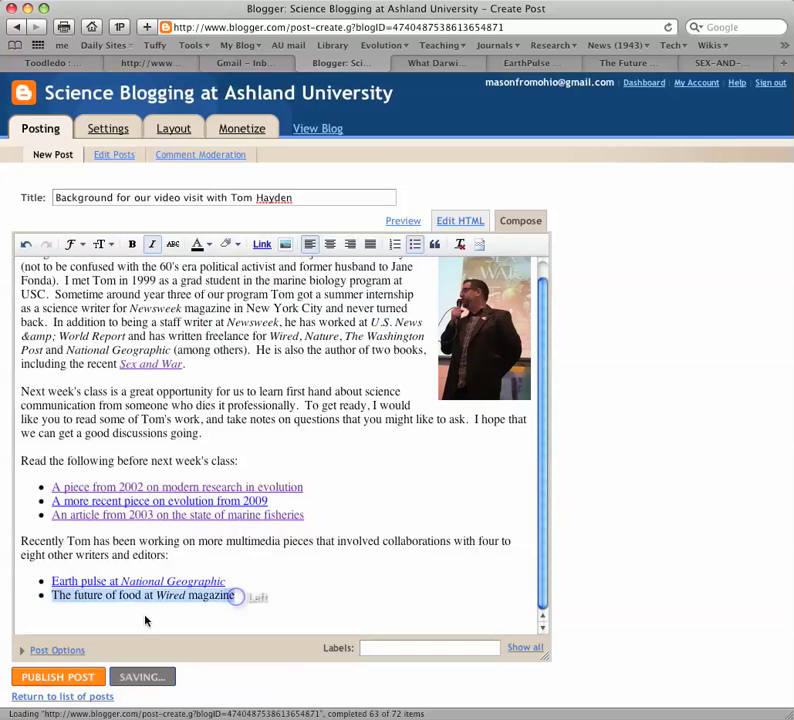
pyautogui.click(632, 64)
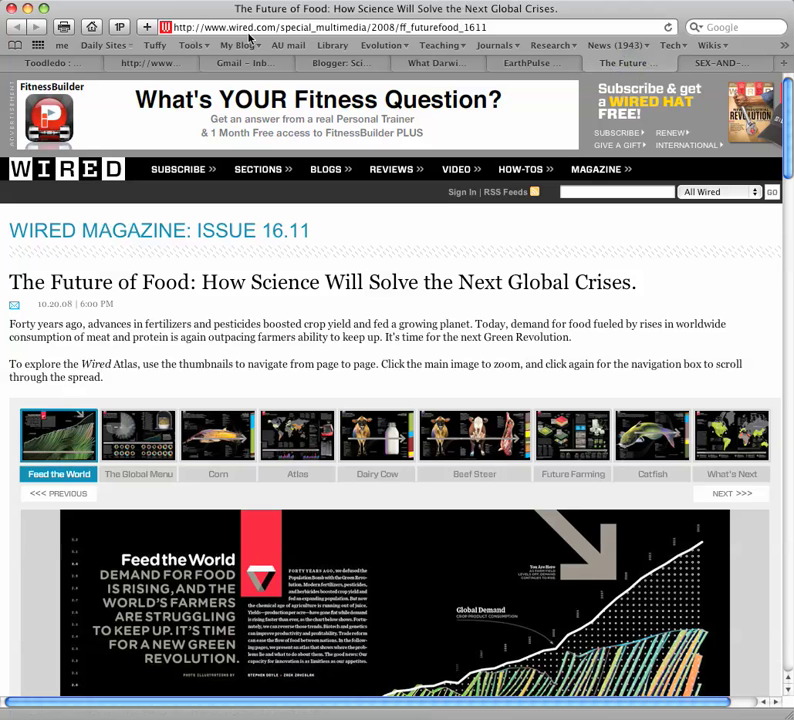
pyautogui.click(172, 28)
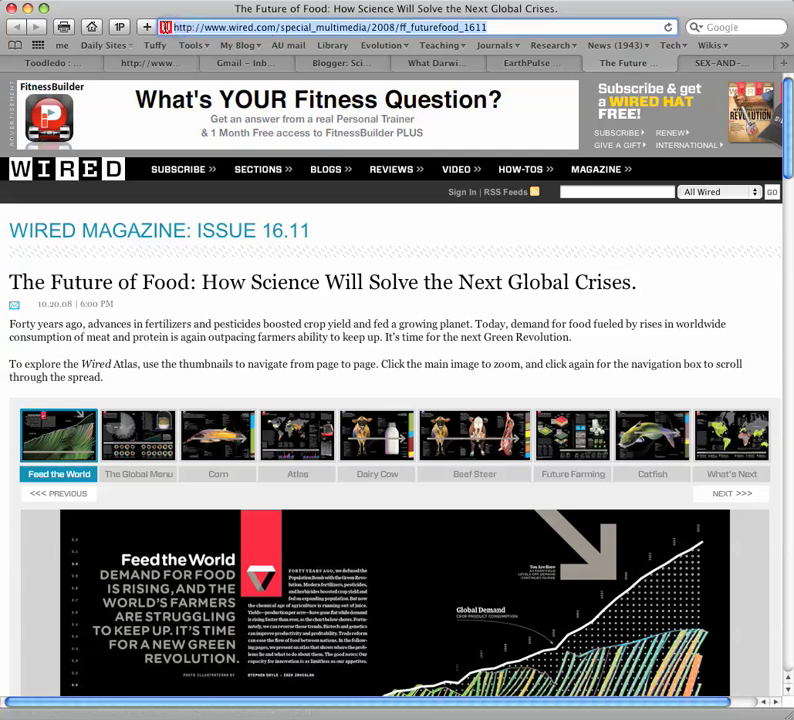
pyautogui.click(358, 68)
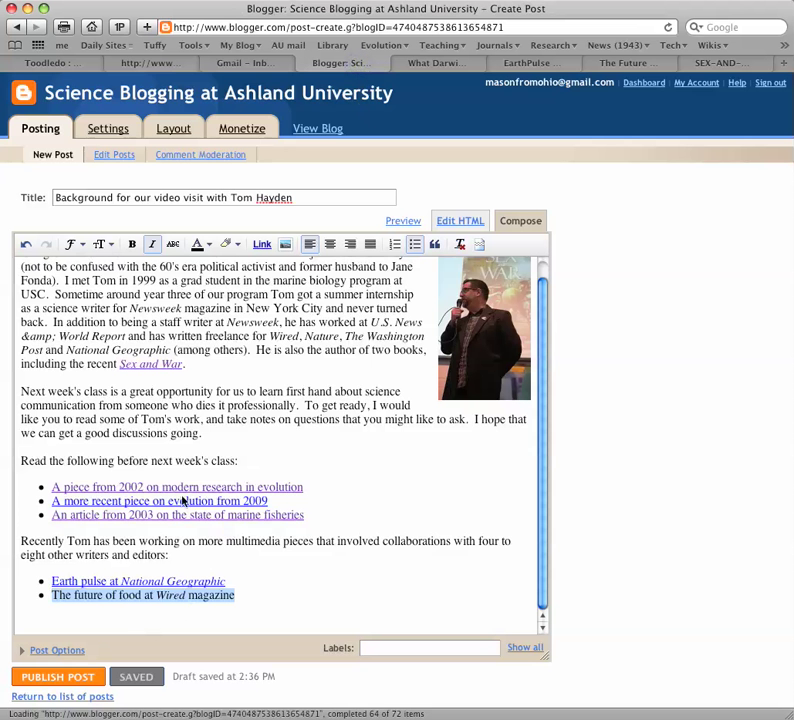
pyautogui.click(262, 246)
pyautogui.hotkey('ctrl', 'v')
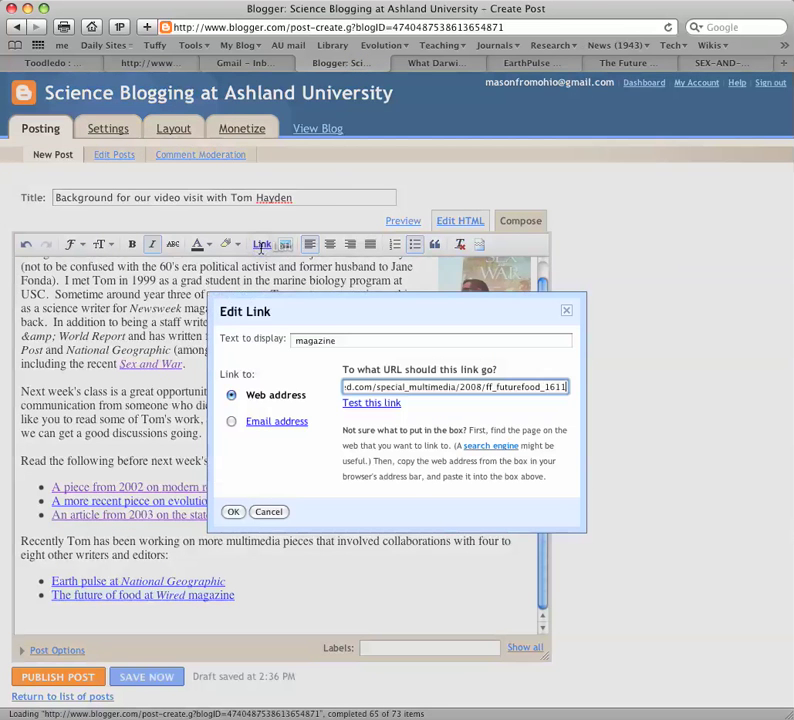
pyautogui.click(232, 512)
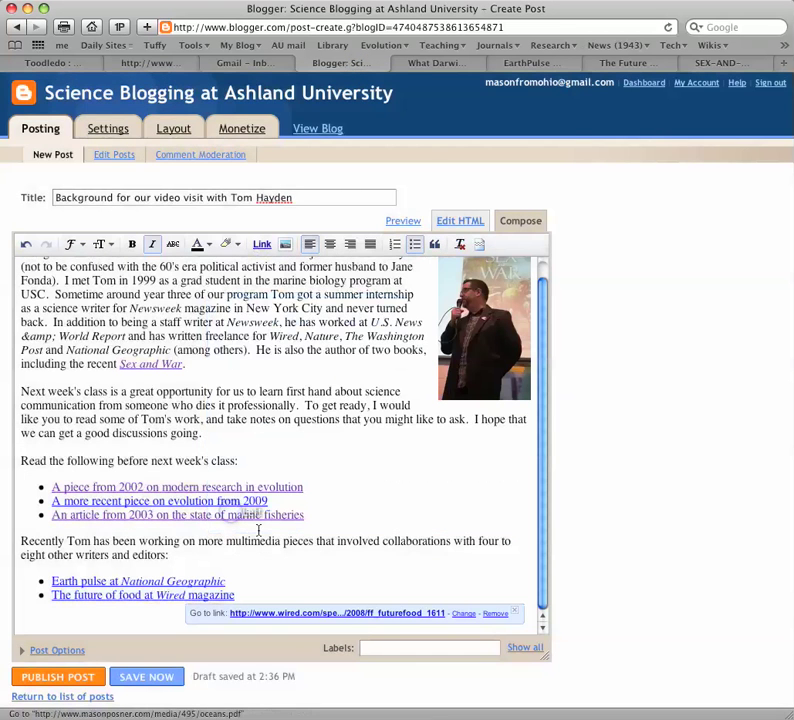
# Add the existing 'assignment' label to the post from the label suggestions.
pyautogui.click(357, 455)
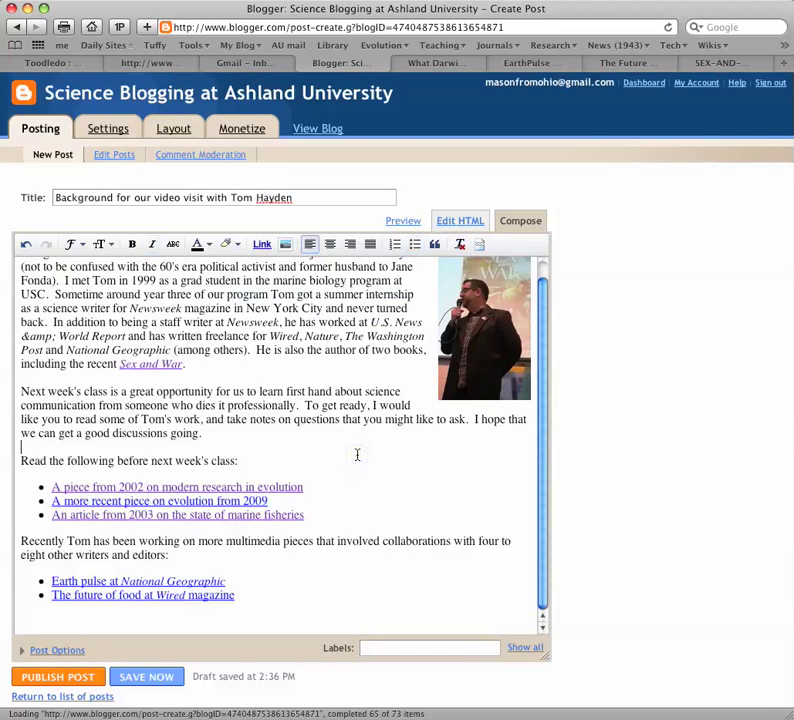
pyautogui.scroll(1, 289, 411)
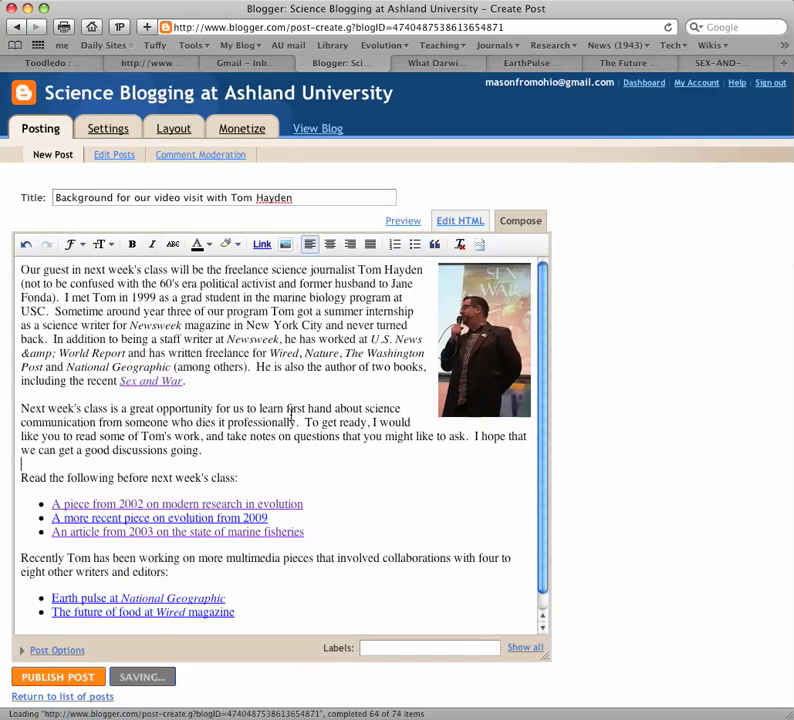
pyautogui.click(381, 648)
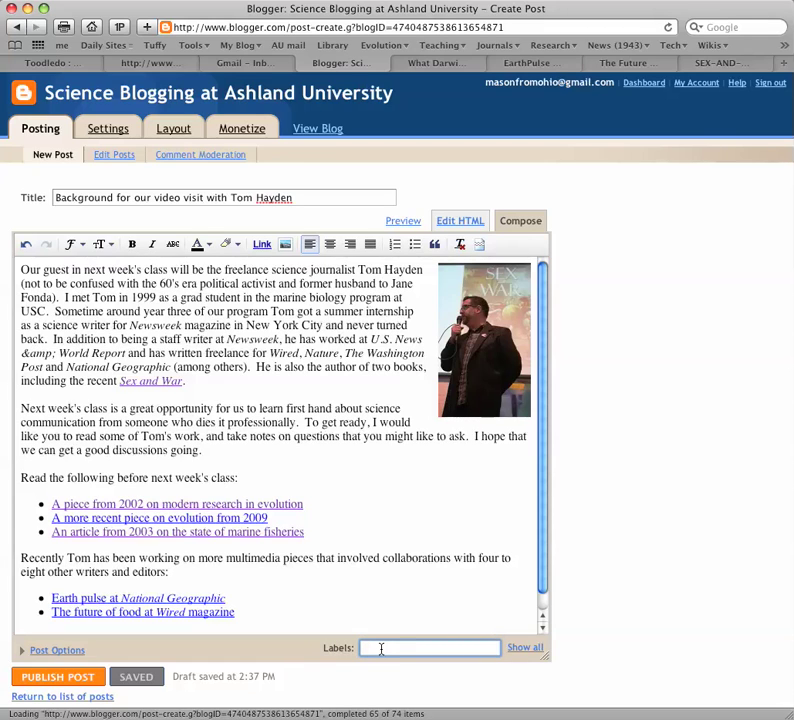
pyautogui.write('a')
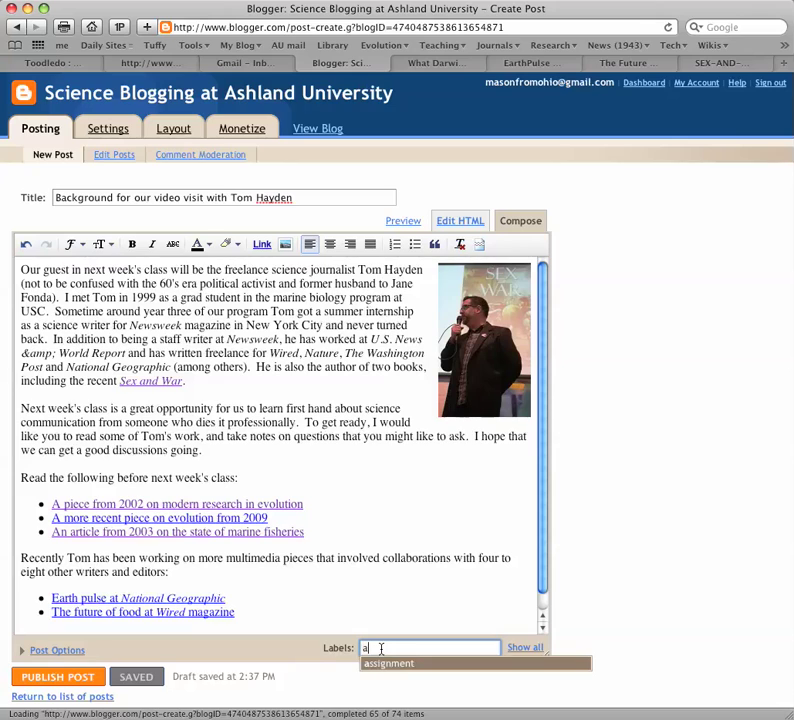
pyautogui.write('ss')
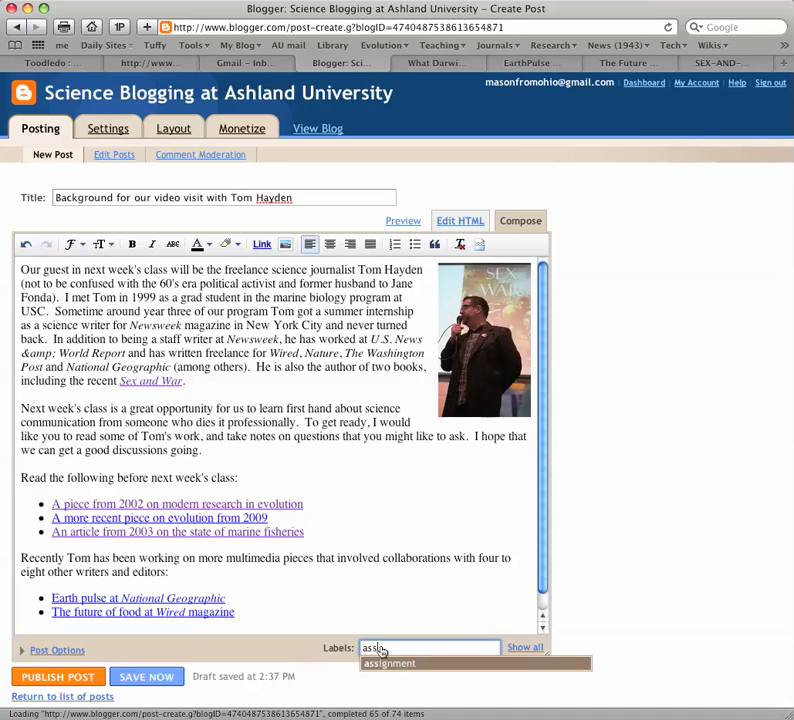
pyautogui.write('ign')
pyautogui.click(390, 665)
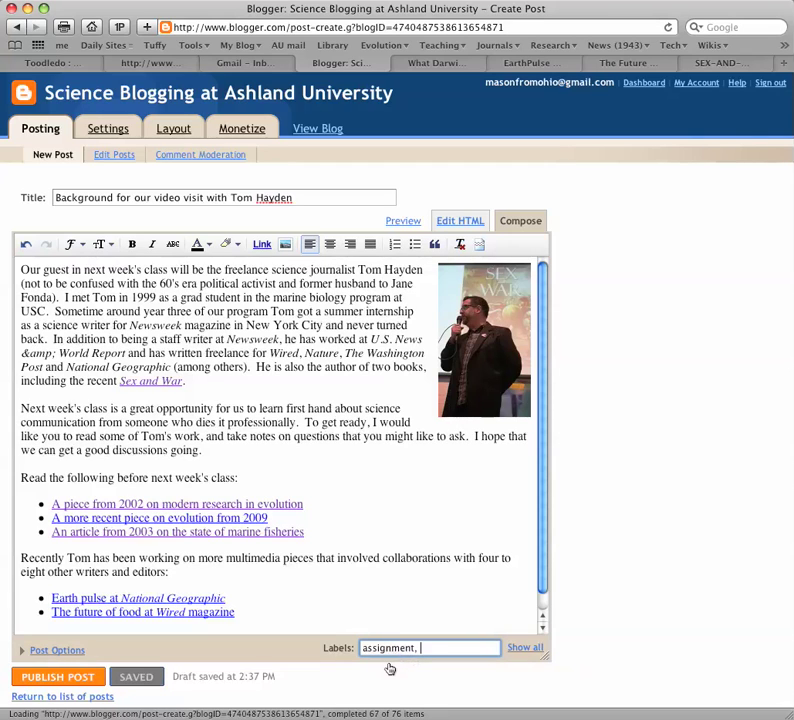
# Browse all labels and remove the extra 'blog etiquette' label, keeping only 'assignment'.
pyautogui.click(522, 648)
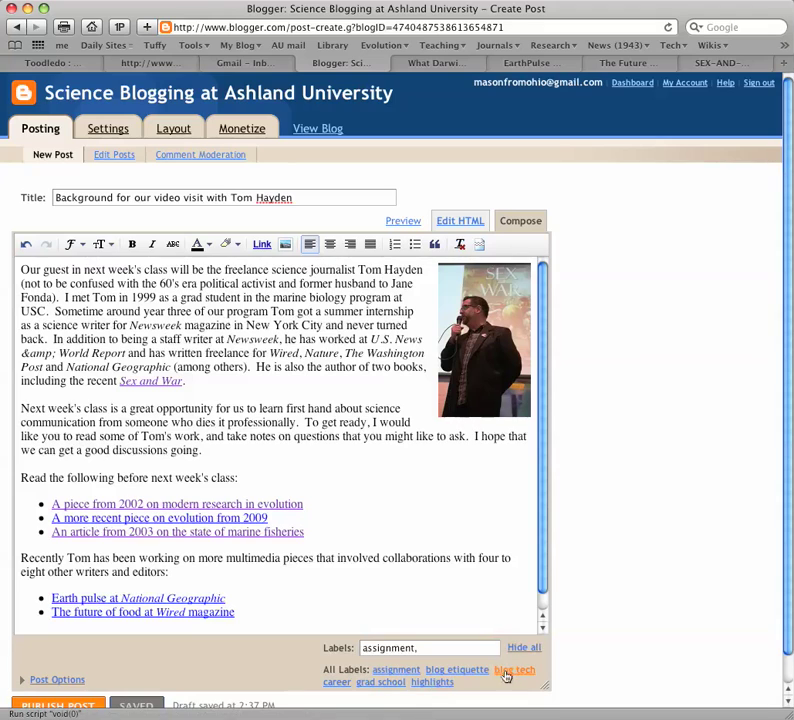
pyautogui.click(462, 671)
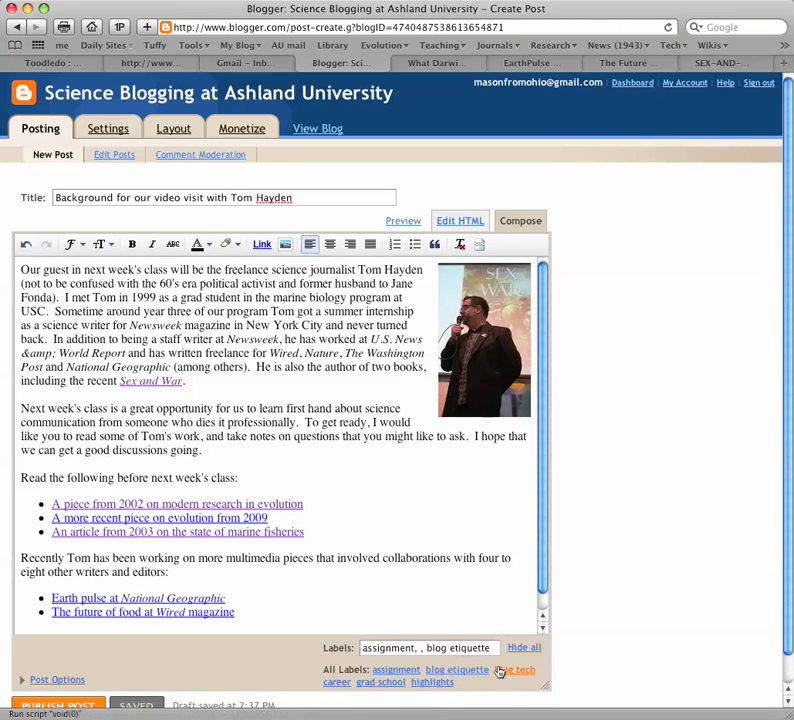
pyautogui.click(512, 612)
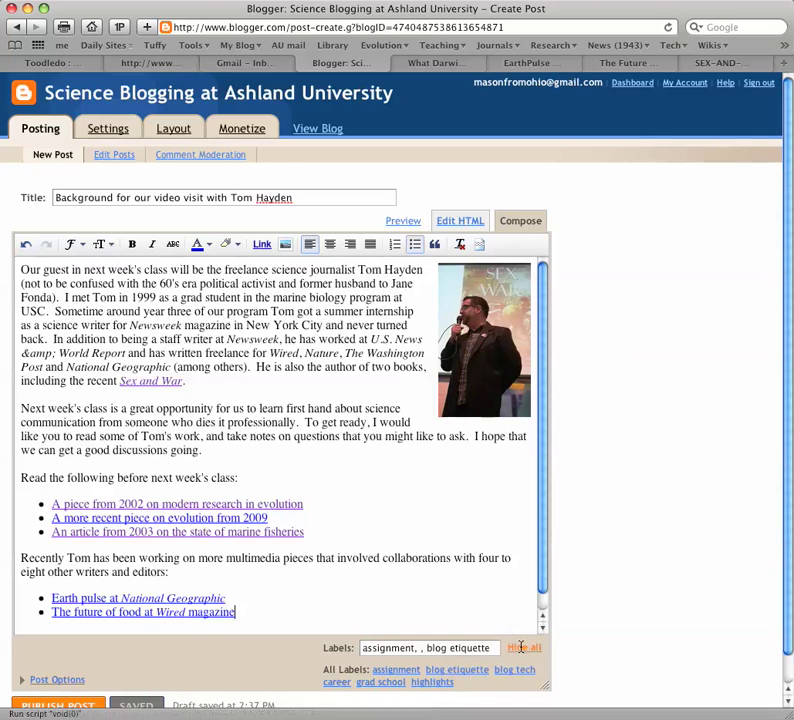
pyautogui.click(521, 648)
pyautogui.click(496, 648)
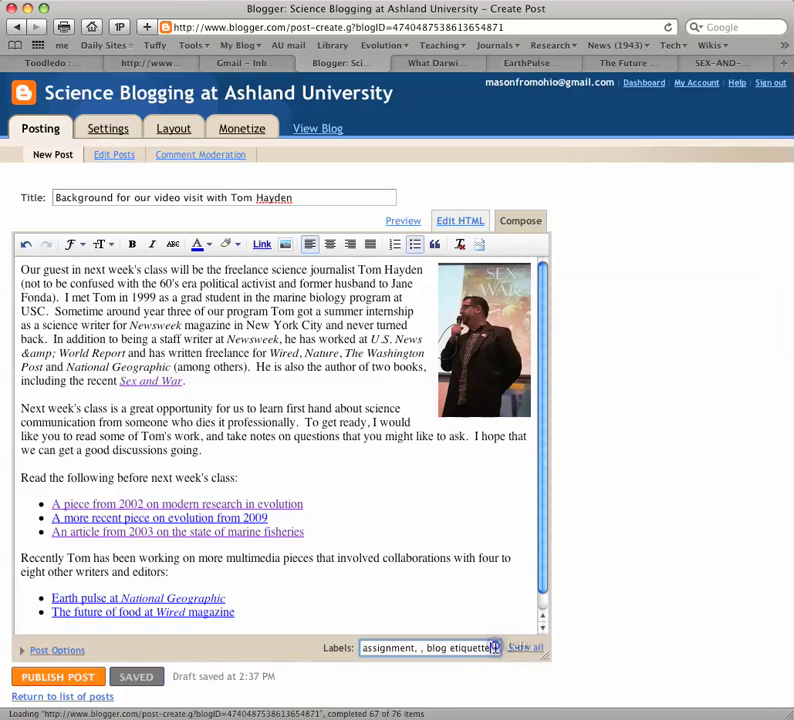
pyautogui.press('BackSpace')
pyautogui.press('BackSpace')
pyautogui.press('BackSpace')
pyautogui.press('BackSpace')
pyautogui.press('BackSpace')
pyautogui.press('BackSpace')
pyautogui.press('BackSpace')
pyautogui.press('BackSpace')
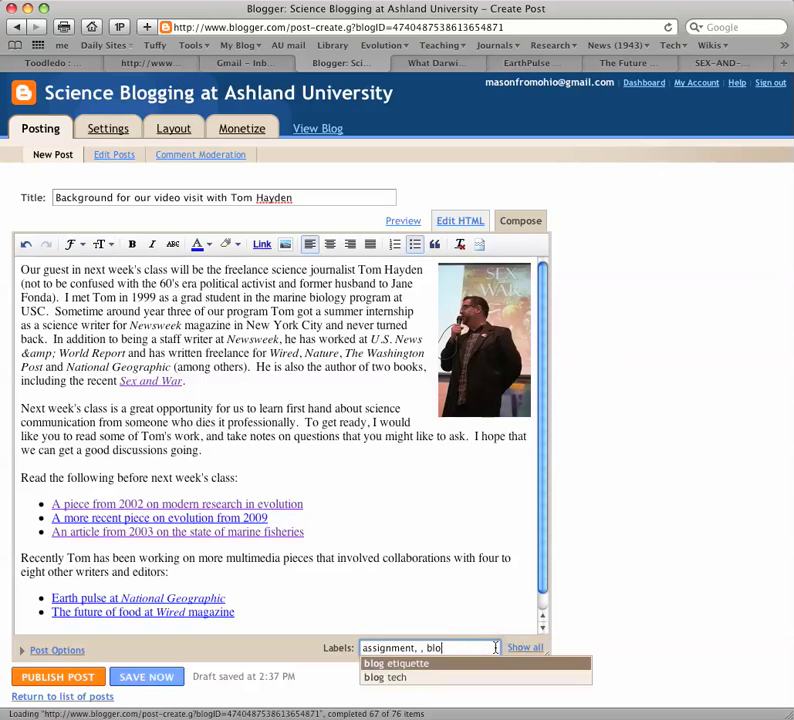
pyautogui.press('BackSpace')
pyautogui.press('BackSpace')
pyautogui.press('BackSpace')
pyautogui.press('BackSpace')
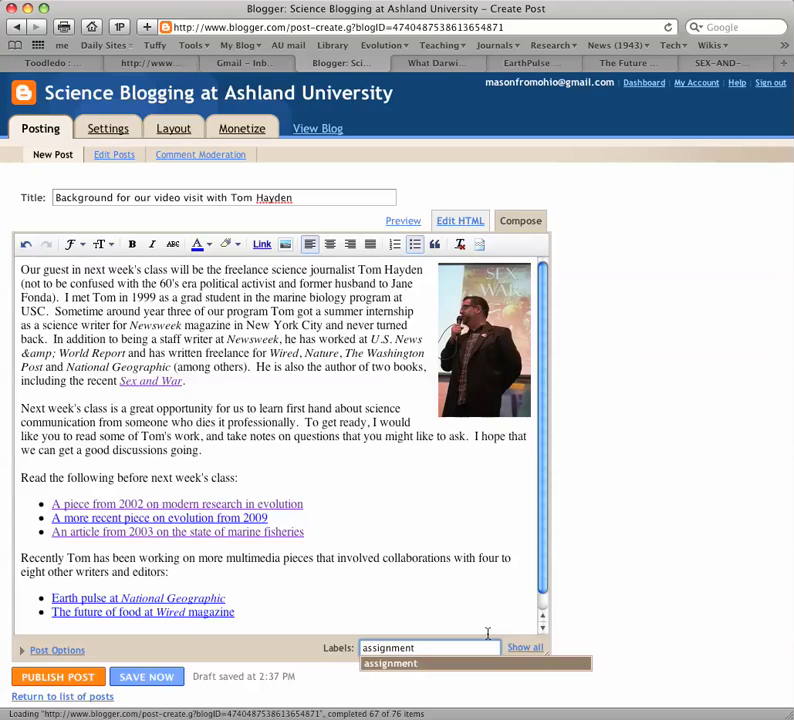
pyautogui.click(502, 656)
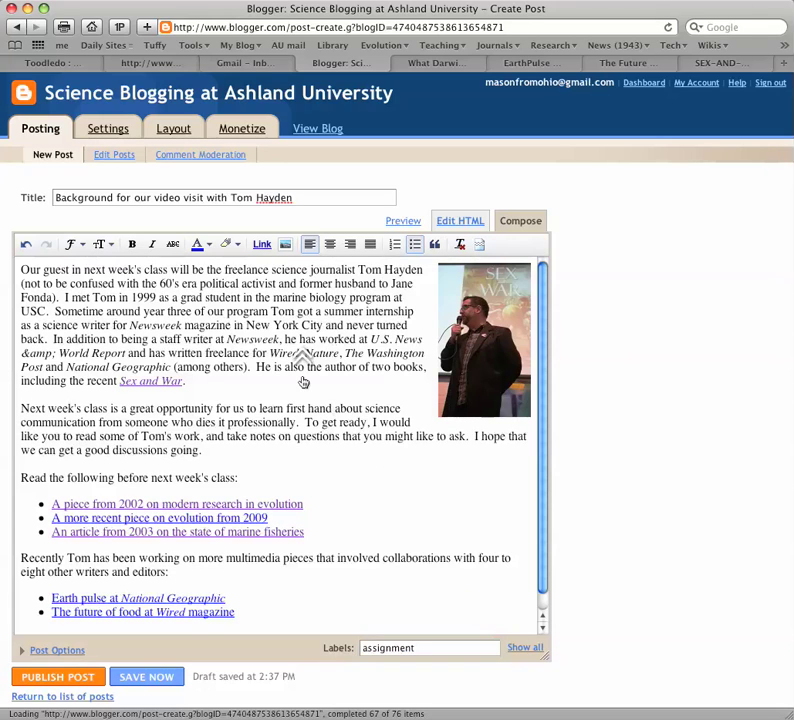
pyautogui.click(402, 222)
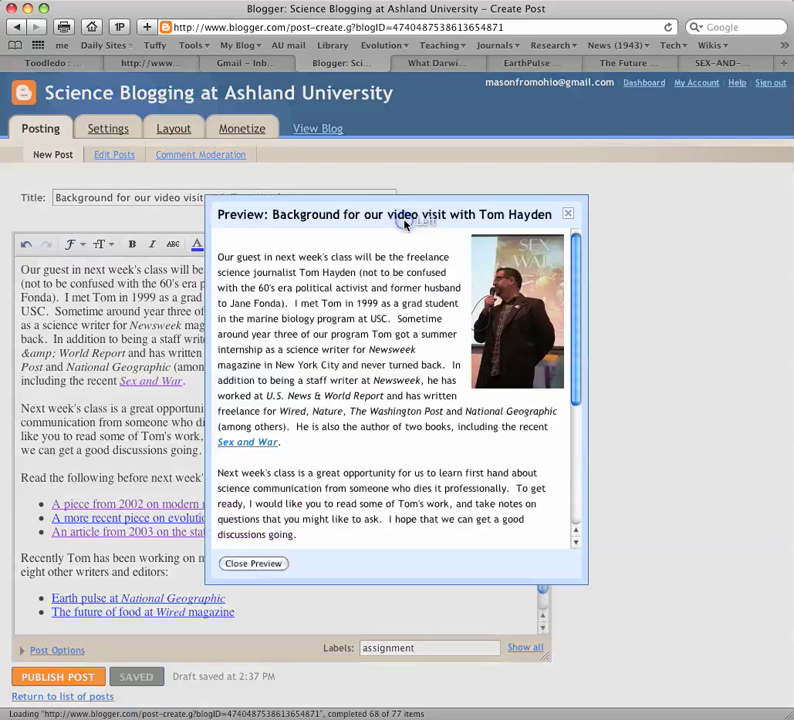
pyautogui.moveTo(576, 352); pyautogui.dragTo(580, 284)
pyautogui.click(270, 568)
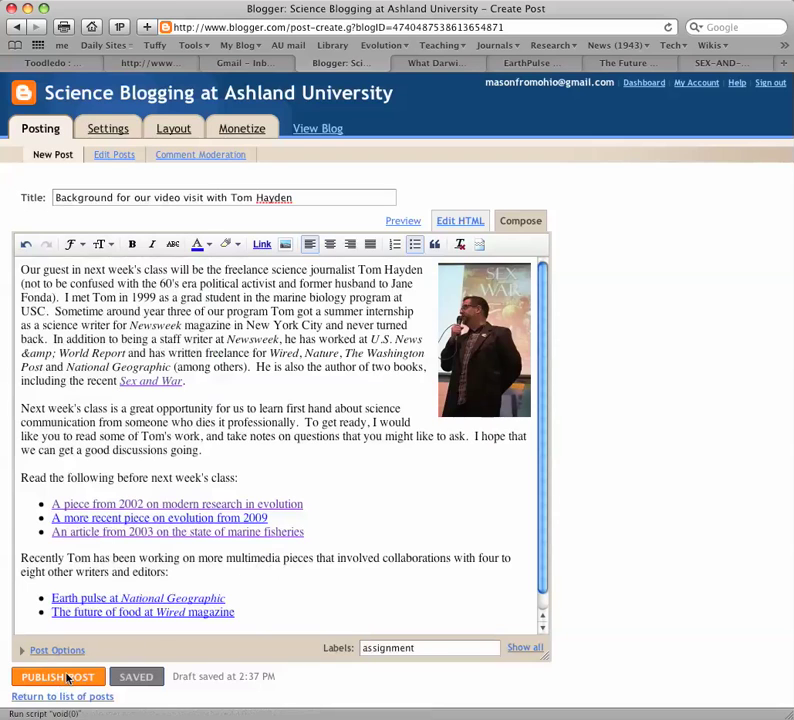
# Publish the Tom Hayden post and view it on the live blog.
pyautogui.click(67, 679)
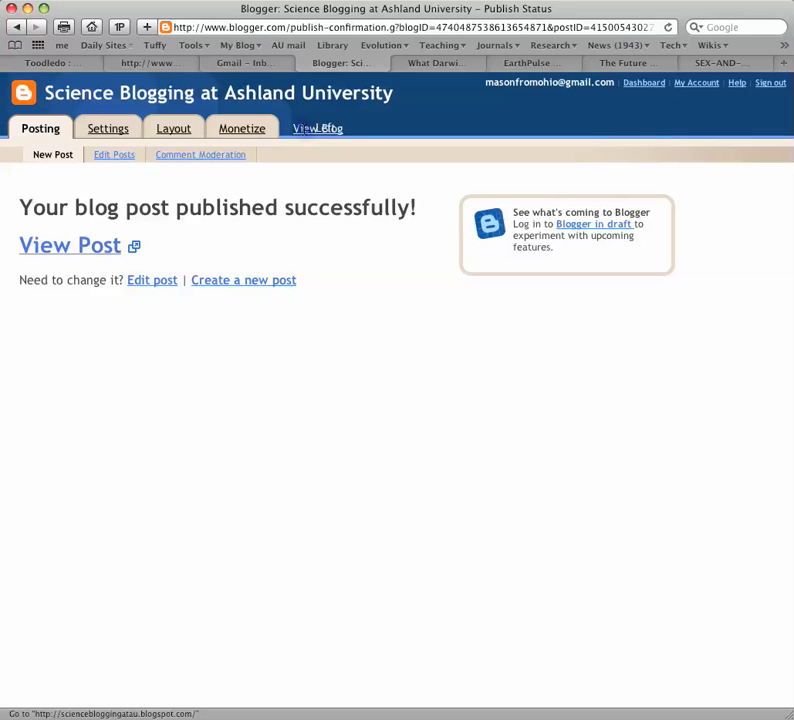
pyautogui.click(306, 129)
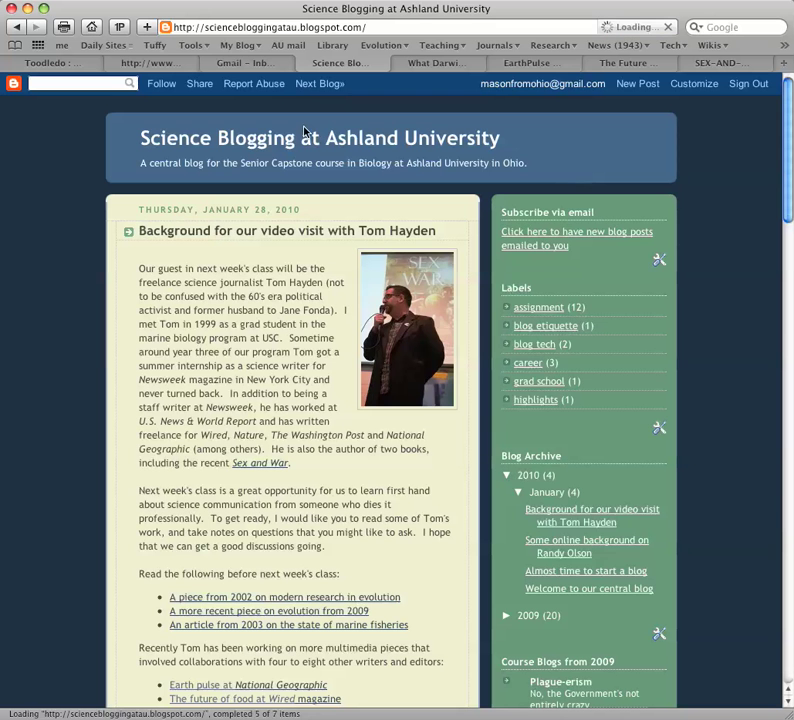
pyautogui.scroll(-2, 23, 530)
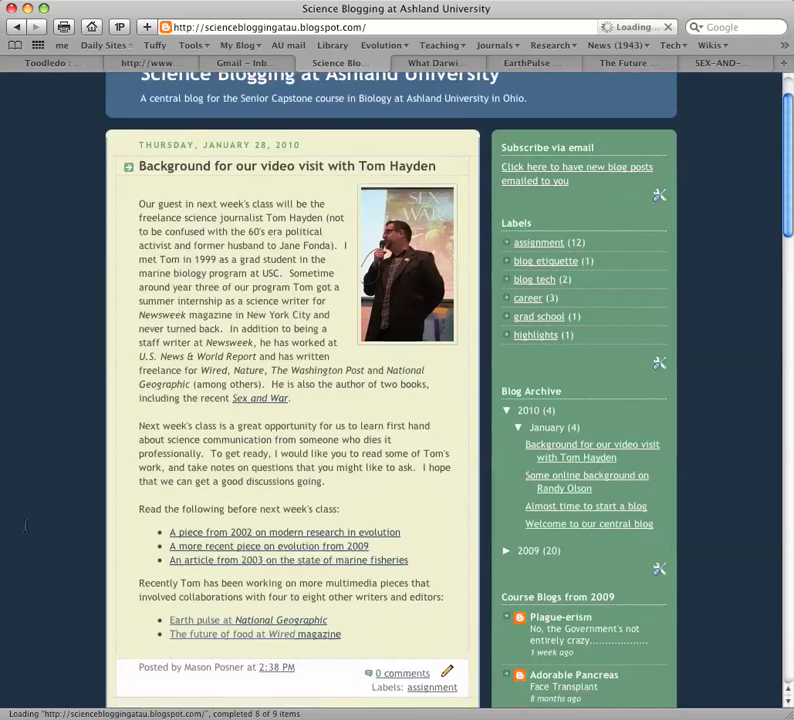
pyautogui.scroll(-1, 30, 526)
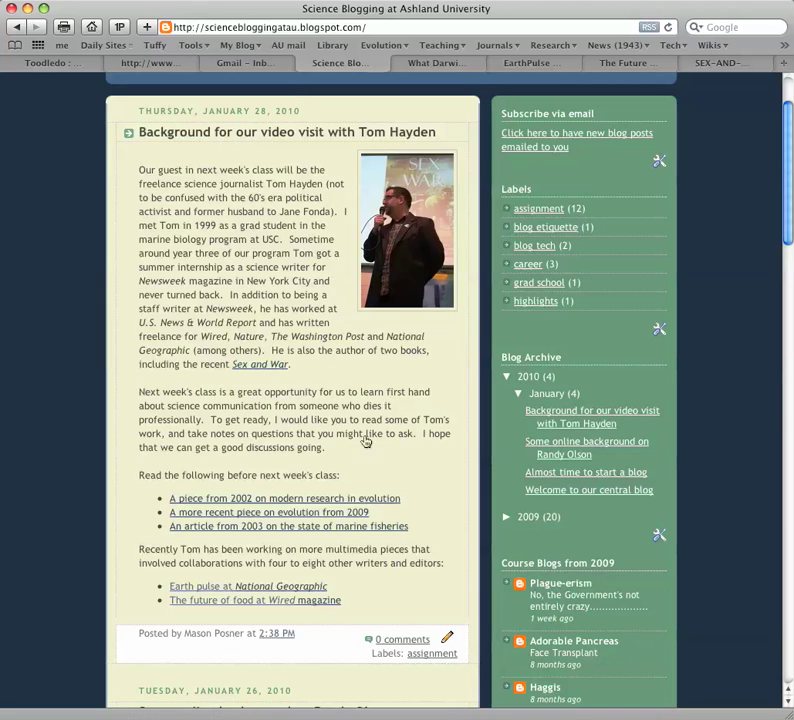
# Open the published post's edit page, then return to the blog and review the post.
pyautogui.click(447, 640)
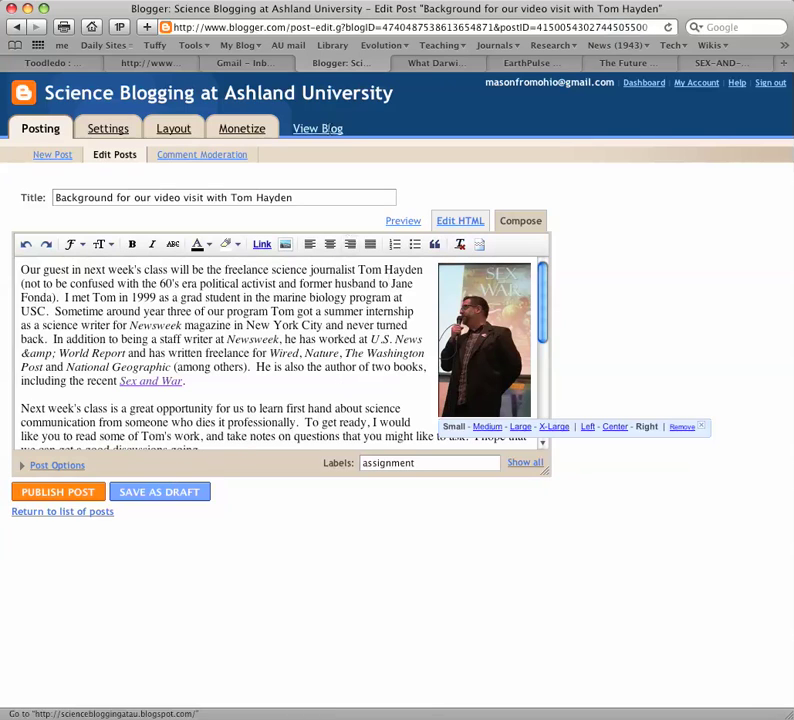
pyautogui.click(333, 128)
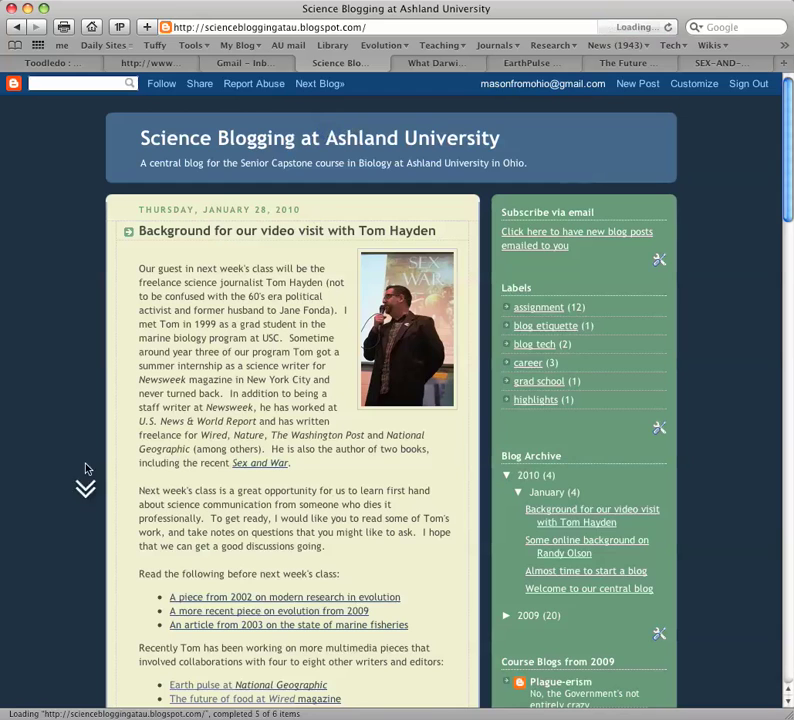
pyautogui.scroll(-4, 214, 670)
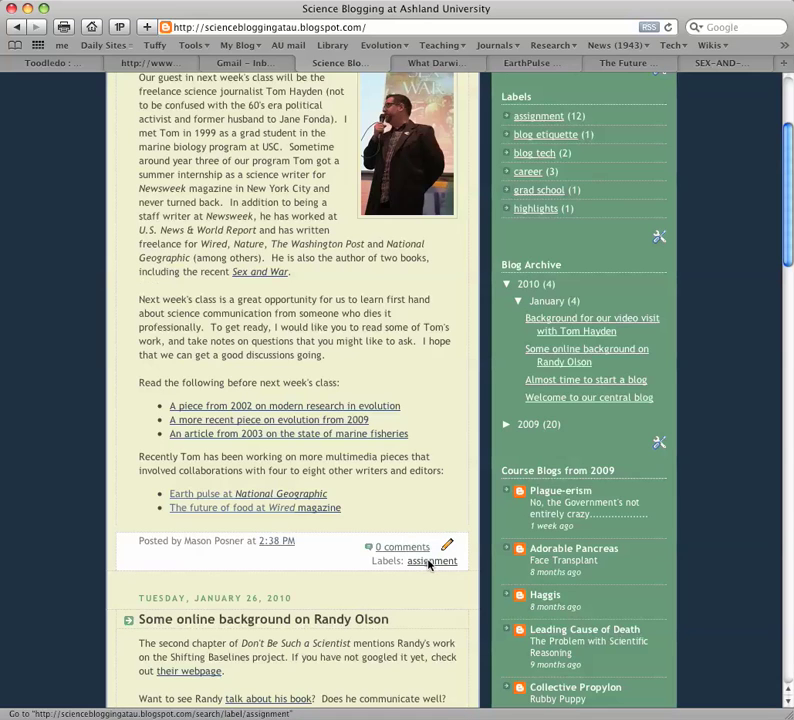
pyautogui.scroll(4, 408, 475)
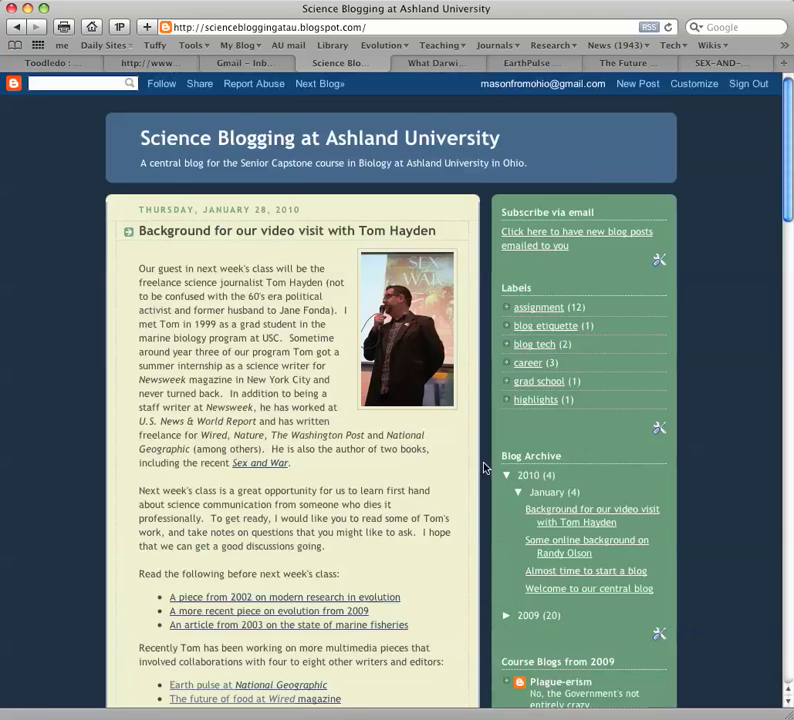